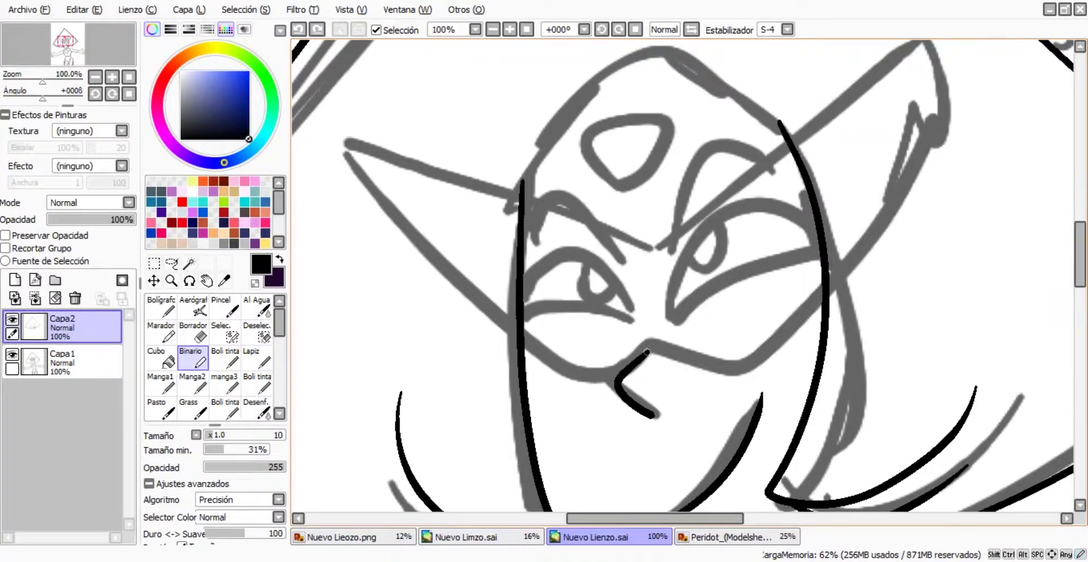
- Ink the visor, eyes, eyebrows and forehead gem over the sketched face on layer Capa2
scroll(651, 261, down, 1)
key(ctrl+z)
mouse_move(658, 257)
mouse_down()
mouse_move(645, 338)
mouse_move(941, 224)
mouse_up()
scroll(652, 266, up, 2)
key(e)
key(n)
scroll(648, 265, up, 1)
key(ctrl+z)
key(b)
mouse_move(652, 365)
mouse_down()
mouse_move(661, 280)
mouse_move(660, 356)
mouse_up()
mouse_move(580, 363)
mouse_down()
mouse_move(367, 342)
mouse_move(367, 330)
mouse_up()
scroll(1063, 239, down, 1)
mouse_move(660, 362)
mouse_down()
mouse_move(804, 149)
mouse_move(895, 199)
mouse_up()
mouse_move(377, 323)
mouse_down()
mouse_move(513, 267)
mouse_move(566, 94)
mouse_move(595, 255)
mouse_up()
mouse_move(445, 241)
mouse_down()
mouse_move(816, 144)
mouse_move(833, 158)
mouse_up()
- Hide the sketch layer Capa1 and erase the hair's upper right edge from the line art on Capa2
scroll(833, 159, down, 4)
click(11, 354)
click(34, 363)
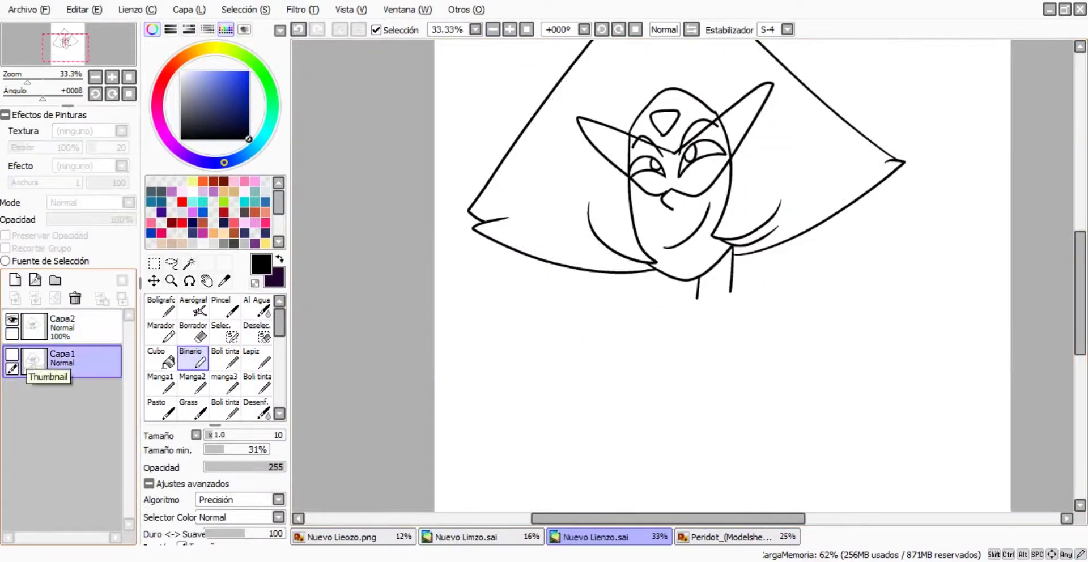
scroll(646, 272, down, 1)
click(12, 354)
scroll(646, 272, up, 2)
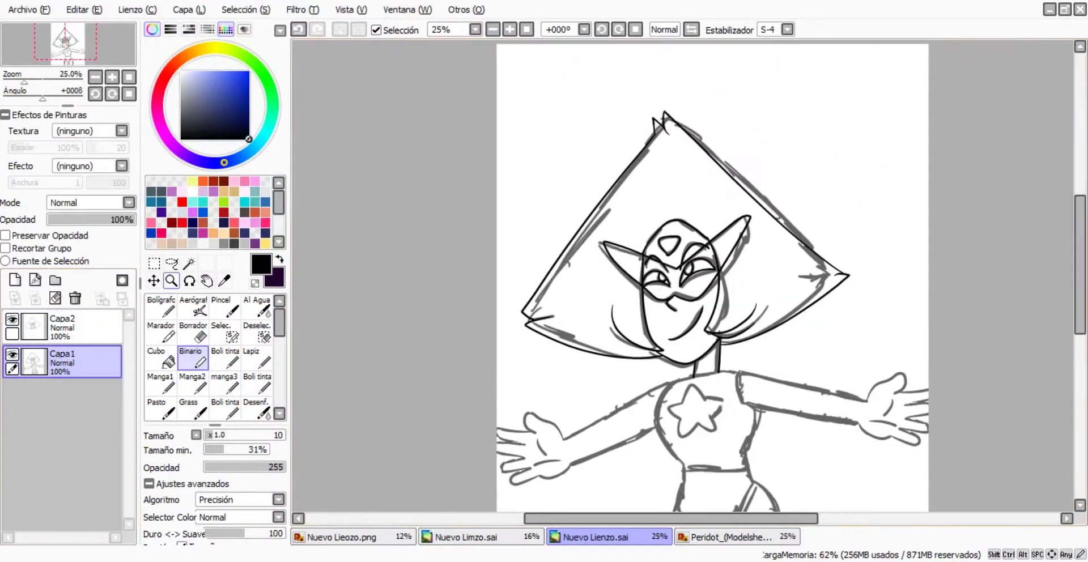
key(e)
click(34, 326)
click(12, 355)
drag(493, 116, 583, 187)
mouse_move(584, 187)
mouse_down()
mouse_move(777, 384)
mouse_move(827, 419)
mouse_up()
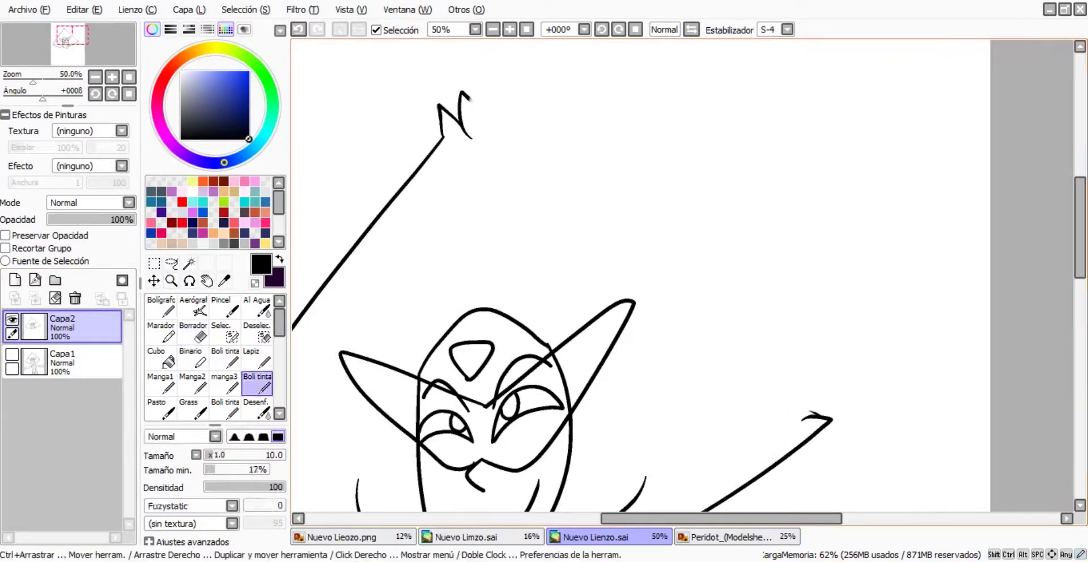
- Redraw the hair's upper right edge with the Binario brush and shape its right corner into a clean point
click(192, 357)
key(ctrl+z)
key(ctrl+y)
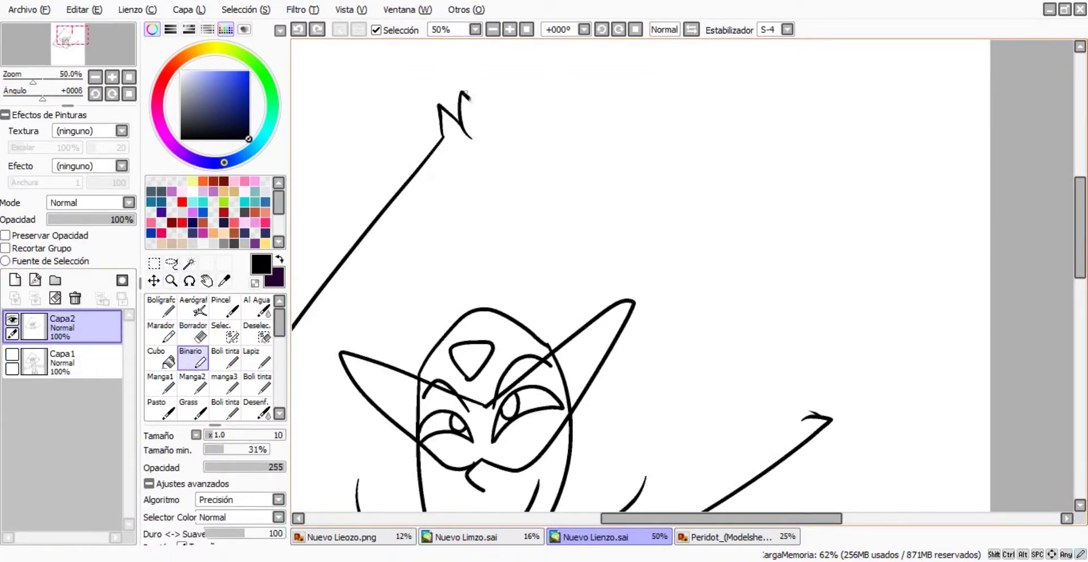
scroll(785, 326, up, 4)
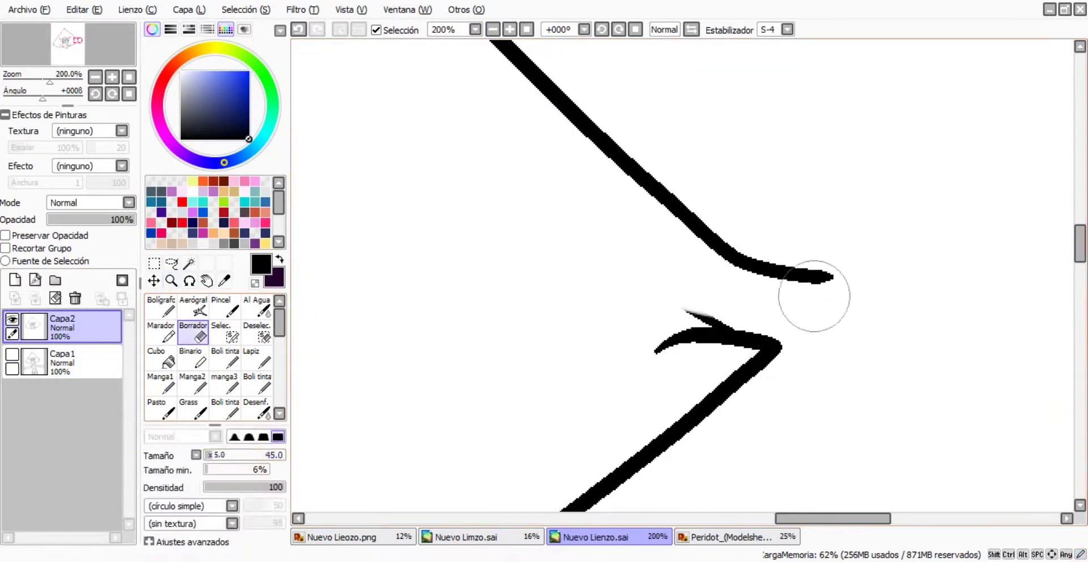
drag(712, 237, 670, 325)
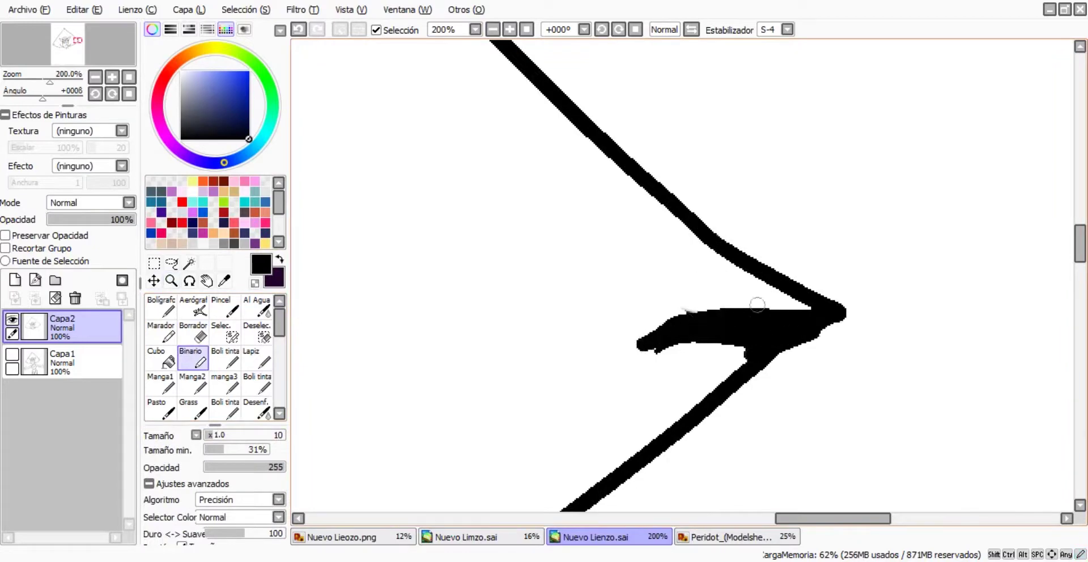
key(ctrl+z)
drag(772, 308, 629, 288)
drag(827, 334, 722, 382)
scroll(549, 195, down, 5)
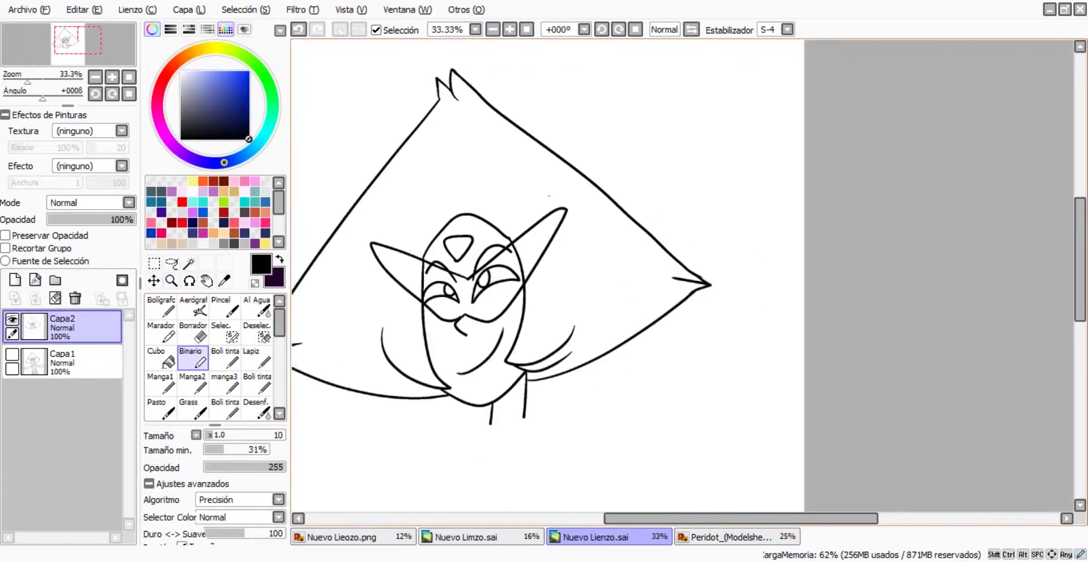
- Show the sketch layer Capa1 and ink the neck, torso, waist and chest star on Capa2
click(12, 355)
scroll(608, 170, up, 2)
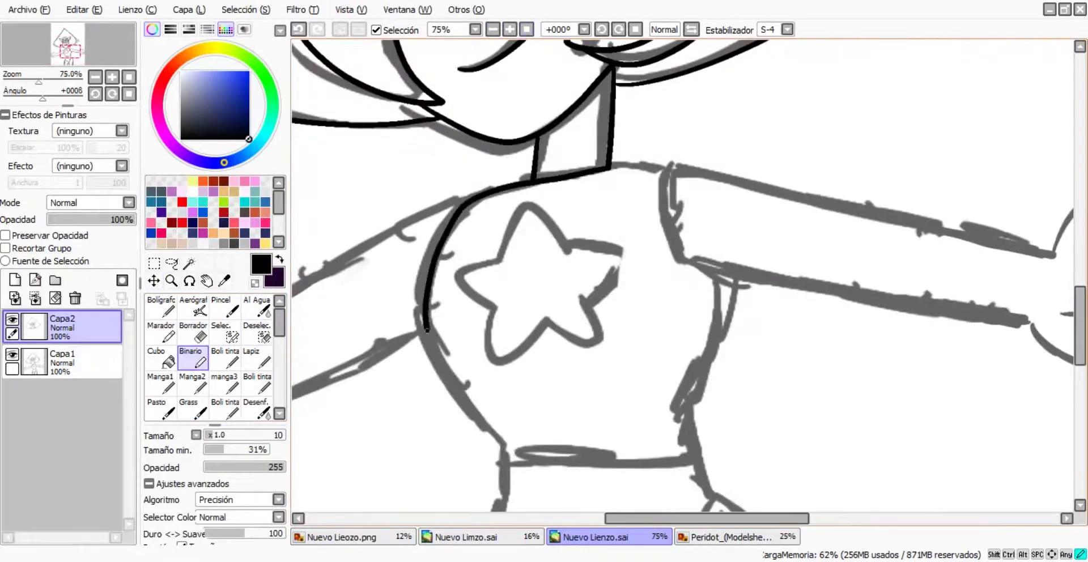
scroll(484, 281, up, 2)
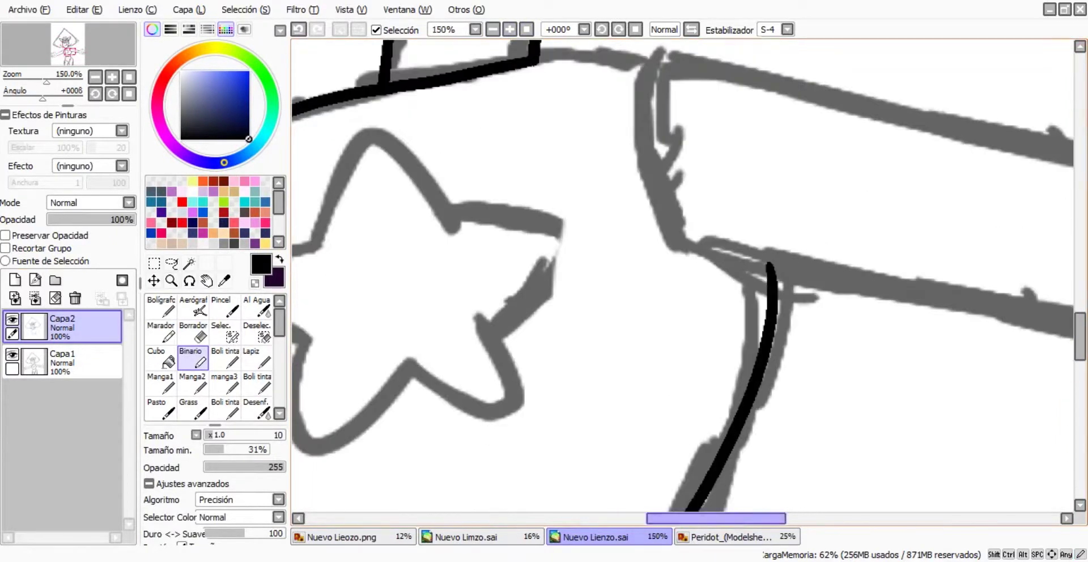
drag(505, 342, 609, 154)
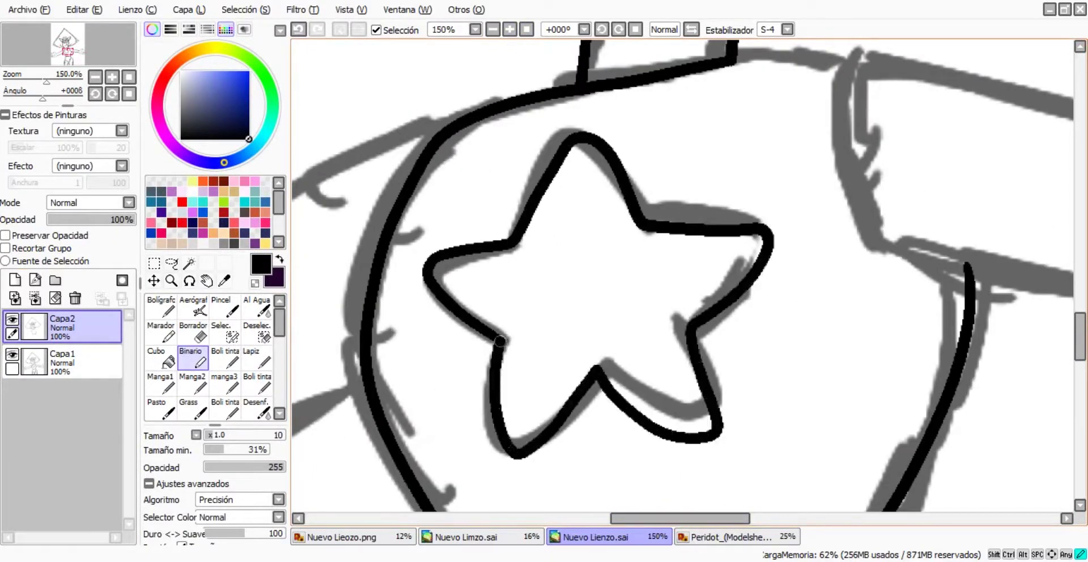
scroll(500, 341, down, 2)
- Set the stabilizer to S-7 and ink both edges of the character's arm on the left side of the drawing
mouse_move(826, 212)
mouse_down()
mouse_move(681, 285)
mouse_move(944, 191)
mouse_move(589, 368)
mouse_up()
click(788, 29)
click(775, 308)
key(ctrl+z)
drag(618, 454, 699, 414)
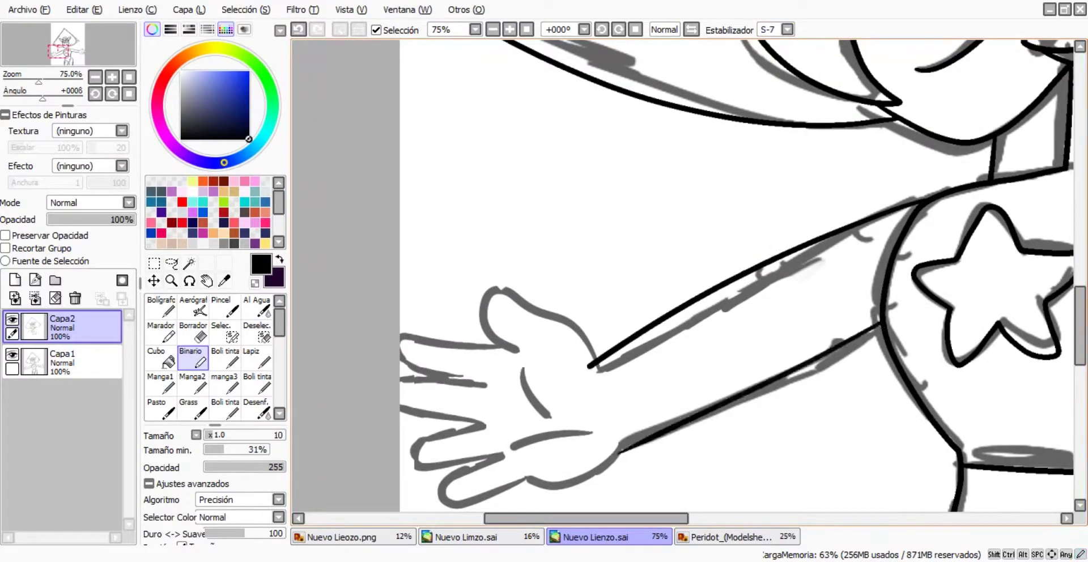
- Ink the thumb, fingers and palm of the hand on the left side of the drawing
scroll(516, 372, up, 3)
mouse_move(532, 360)
mouse_down()
mouse_move(536, 429)
mouse_move(588, 502)
mouse_up()
mouse_move(521, 317)
mouse_down()
mouse_move(488, 126)
mouse_move(728, 371)
mouse_move(1015, 371)
mouse_up()
drag(774, 296, 467, 250)
drag(482, 306, 744, 412)
scroll(788, 275, down, 3)
mouse_move(490, 230)
mouse_down()
mouse_move(549, 331)
mouse_move(736, 374)
mouse_move(836, 416)
mouse_up()
scroll(680, 278, right, 5)
mouse_move(519, 416)
mouse_down()
mouse_move(768, 377)
mouse_move(784, 343)
mouse_up()
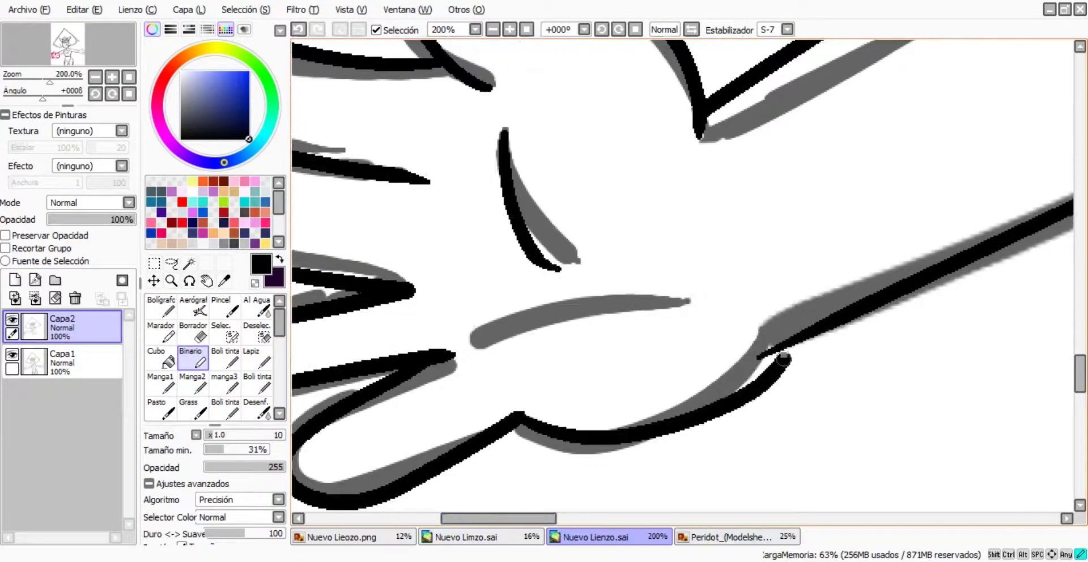
scroll(509, 337, down, 4)
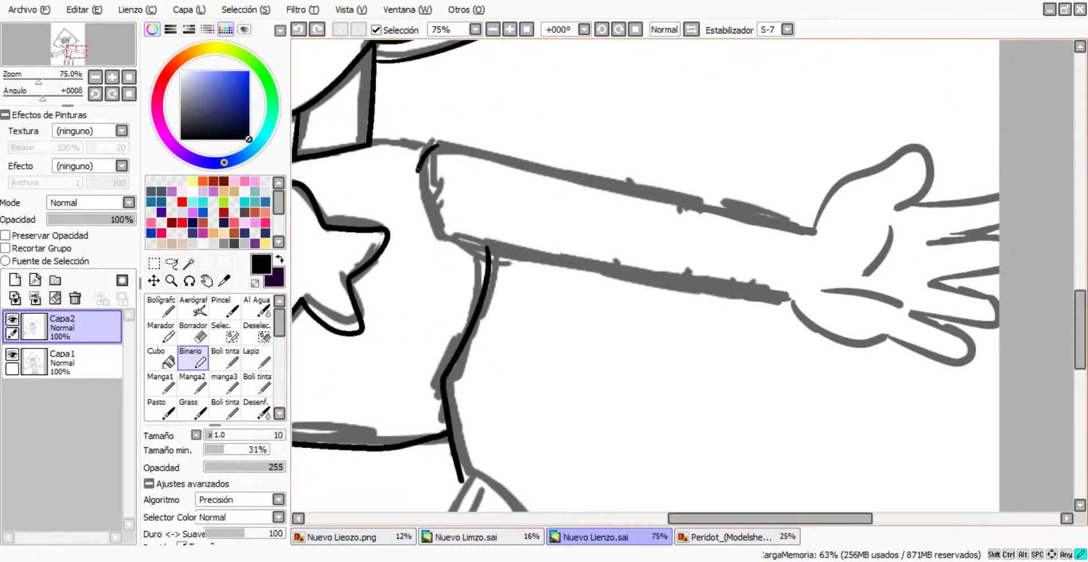
- Undo the short shoulder stroke and ink the long edges of the arm on the right side of the drawing
key(ctrl+z)
drag(437, 146, 815, 230)
ctrl+click(825, 268)
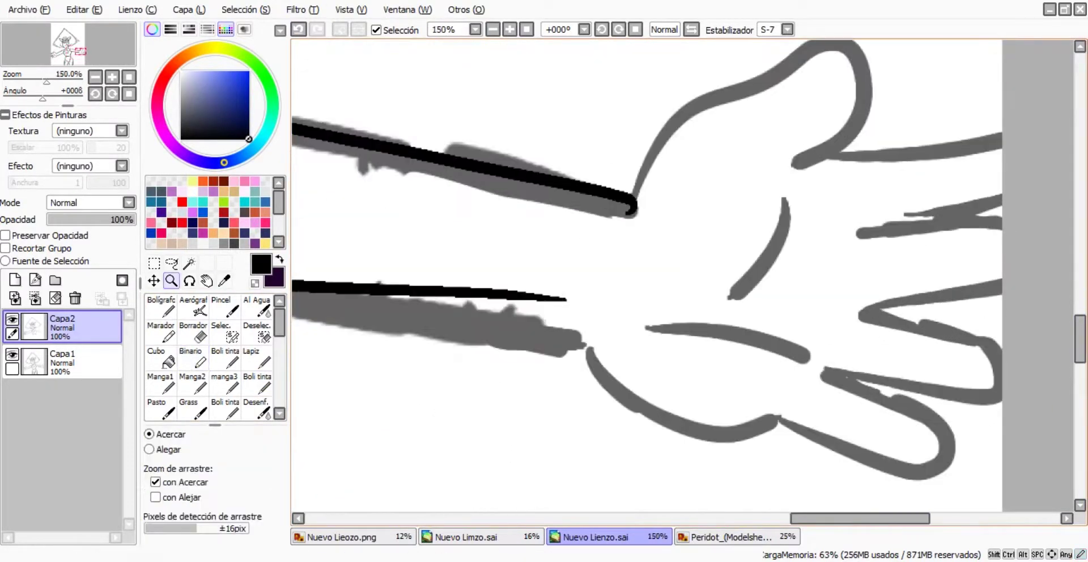
- Ink the thumb, fingers, palm and palm creases of the hand on the right side of the drawing
click(257, 382)
drag(613, 195, 809, 152)
click(191, 357)
mouse_move(787, 199)
mouse_down()
mouse_move(732, 295)
mouse_move(942, 164)
mouse_up()
scroll(757, 197, down, 2)
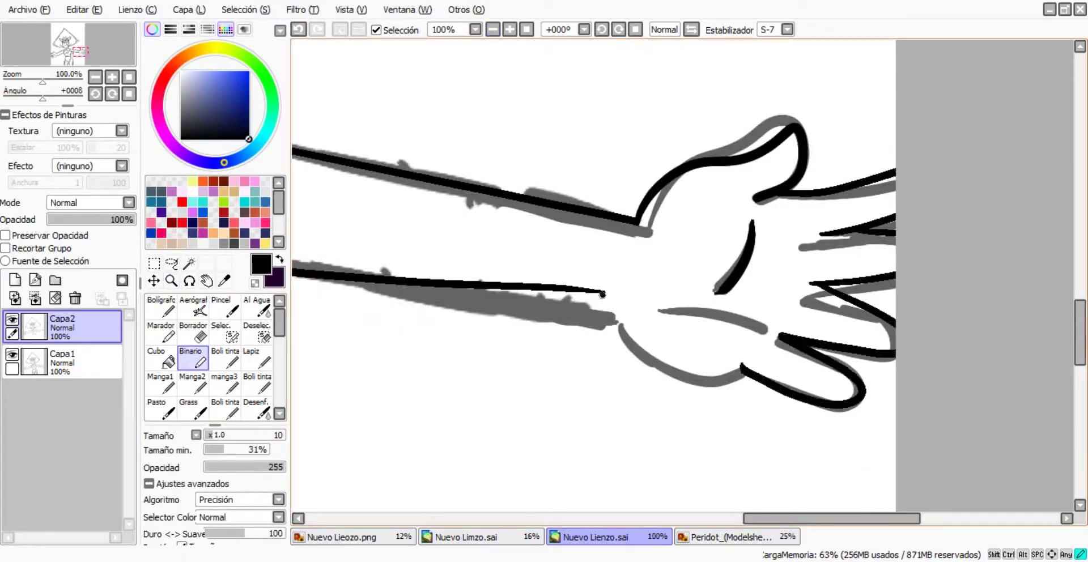
drag(646, 311, 765, 328)
scroll(766, 329, down, 3)
- Ink the pointed bottom of the leotard and the inner and outer edges of both thighs
scroll(468, 150, up, 6)
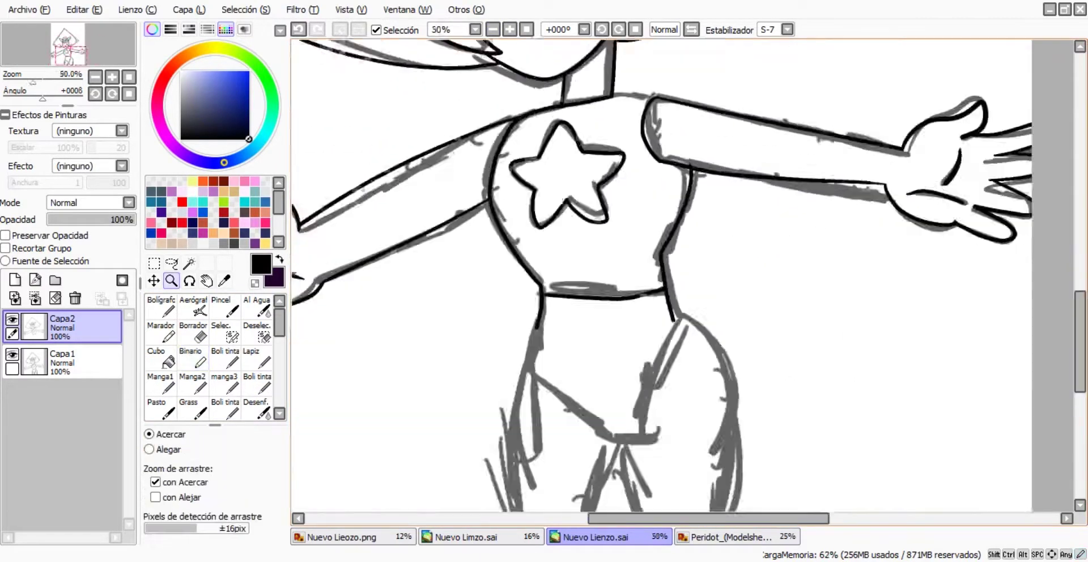
drag(469, 150, 719, 142)
scroll(719, 142, down, 3)
scroll(738, 209, up, 3)
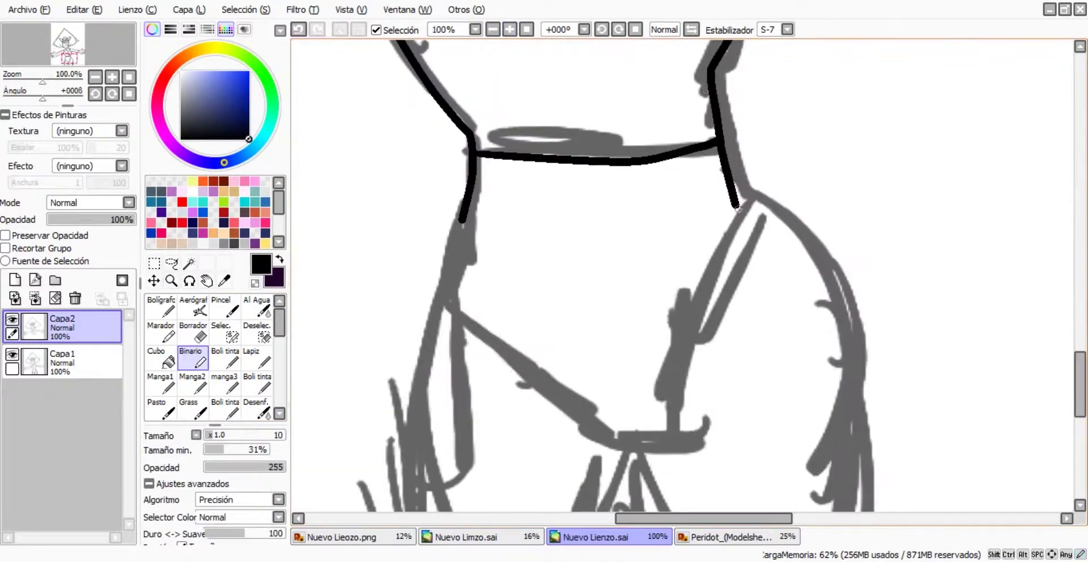
scroll(583, 309, down, 3)
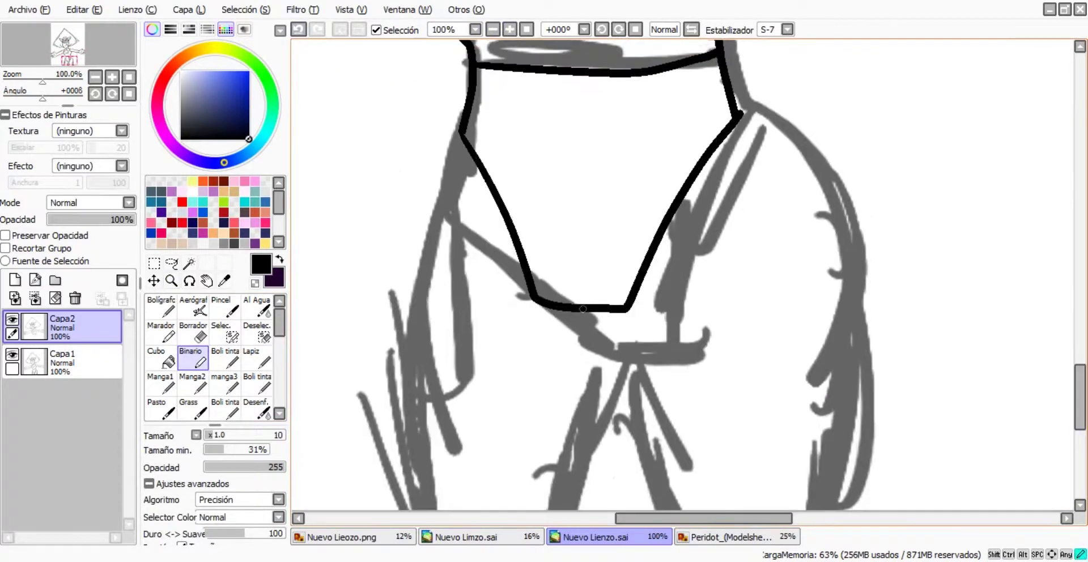
drag(661, 476, 669, 510)
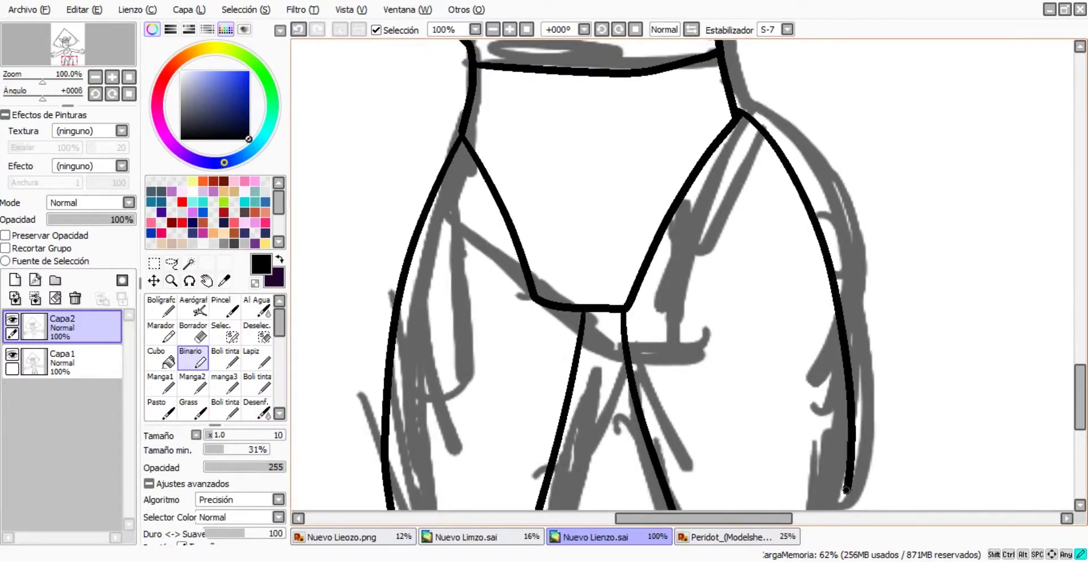
scroll(669, 510, down, 4)
scroll(669, 340, up, 1)
- Hide the sketch, add a layer under the line art, and sample the light green skin colour from the Peridot model sheet
click(12, 354)
click(15, 298)
click(161, 357)
click(736, 537)
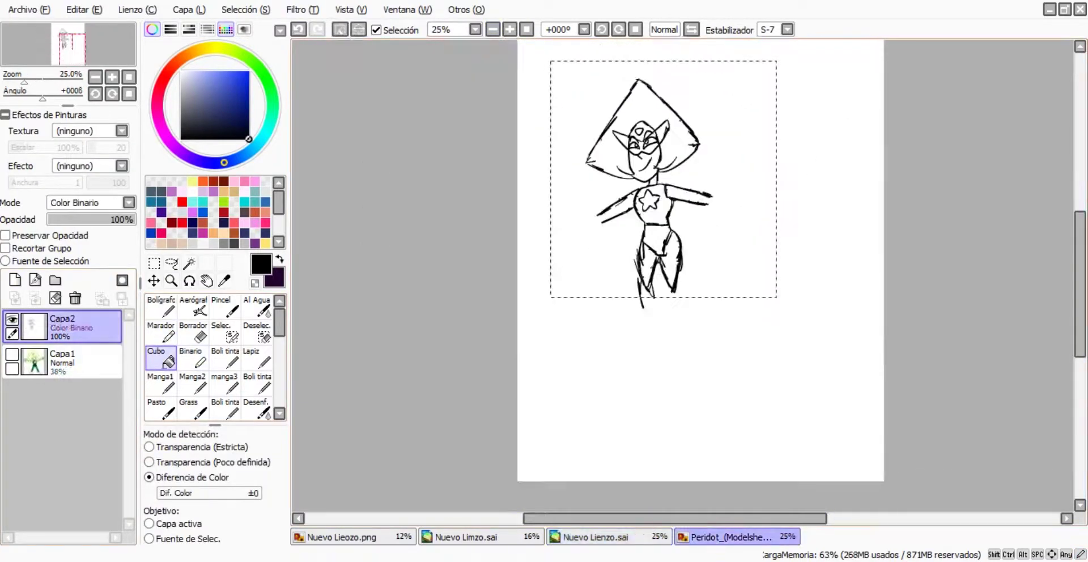
scroll(584, 284, up, 3)
click(389, 364)
click(590, 536)
scroll(618, 227, up, 2)
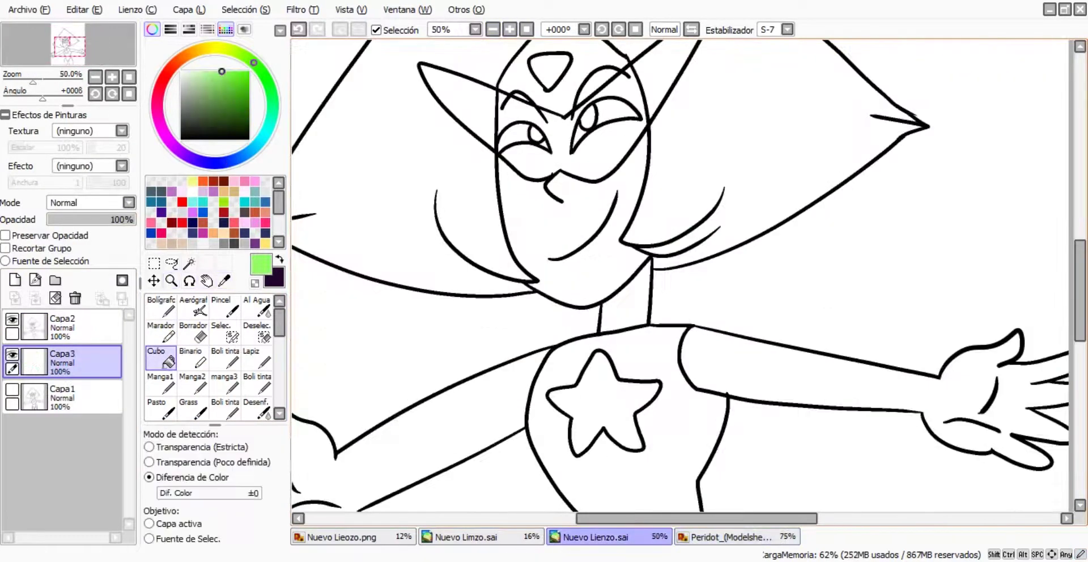
- Fill the face, neck, arms and hands with the light green skin colour on Capa3
click(430, 442)
click(623, 301)
click(544, 215)
click(595, 88)
click(850, 369)
scroll(850, 368, down, 1)
- Sample the pale yellow hair colour from the Peridot model sheet and fill the hair with it
click(225, 280)
scroll(652, 283, up, 3)
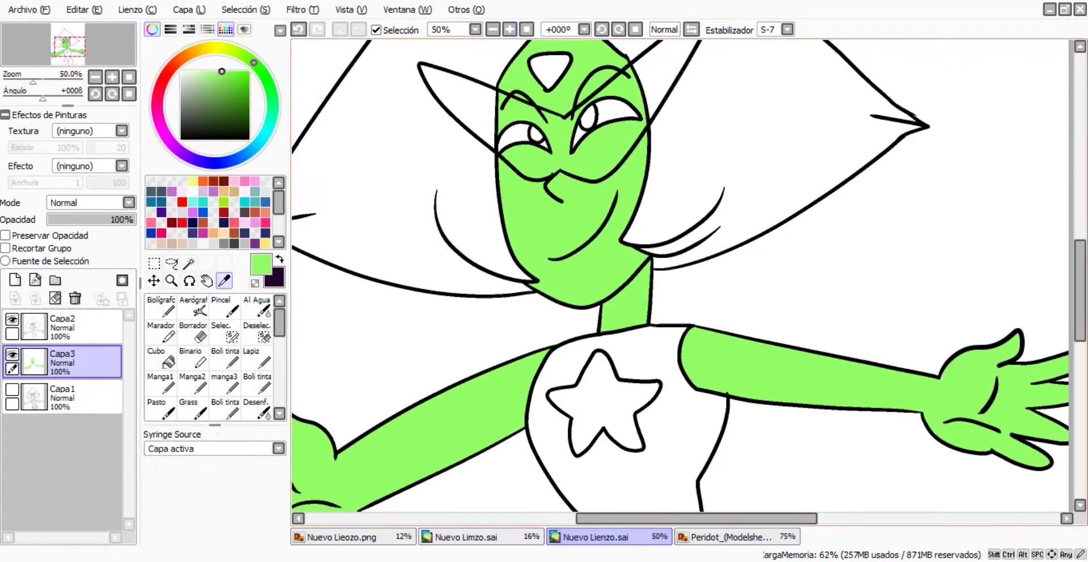
click(731, 537)
click(821, 170)
click(590, 536)
scroll(652, 283, down, 2)
click(162, 357)
click(558, 218)
- Fill the leotard's top and bottom with the two dark greens sampled from the Peridot model sheet
click(731, 536)
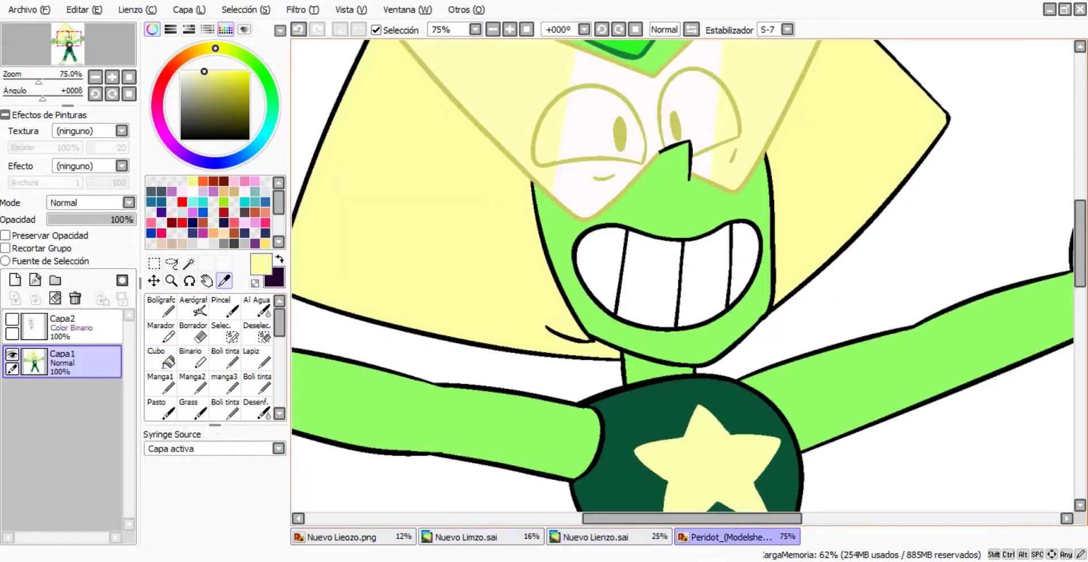
scroll(652, 284, down, 2)
click(224, 280)
click(555, 369)
click(590, 536)
click(731, 536)
click(589, 537)
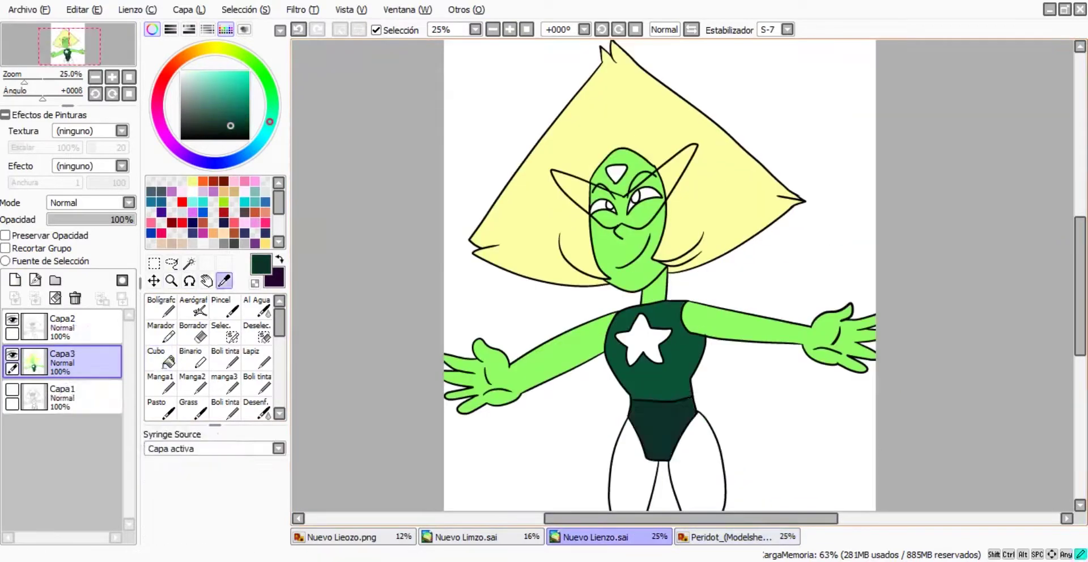
- Fill the legs with medium green and the chest star with pale yellow, both sampled from the model sheet
click(731, 537)
click(589, 537)
click(731, 537)
click(640, 488)
click(702, 187)
click(590, 537)
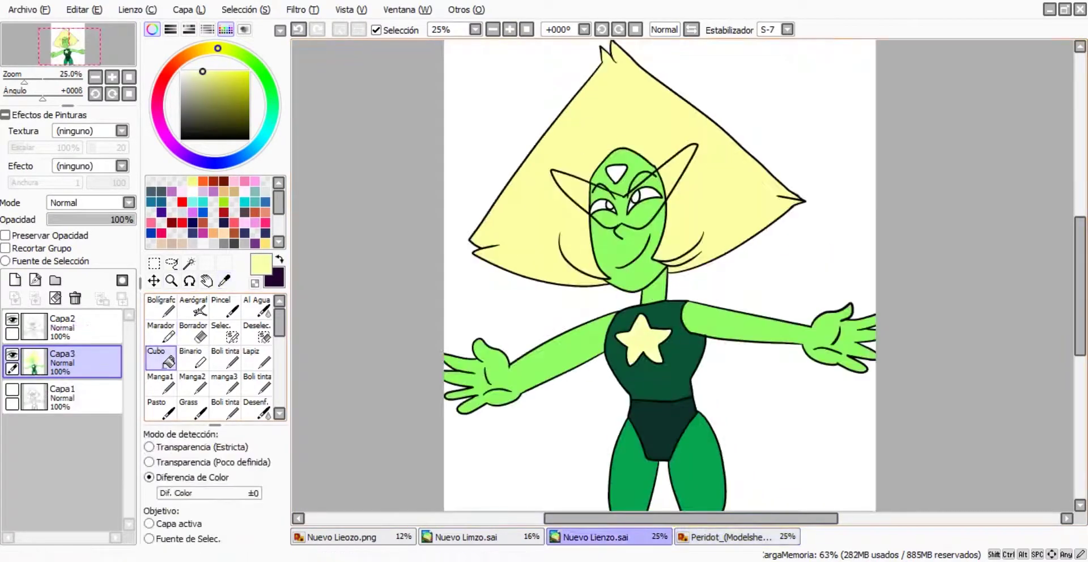
- Add a clipped layer above the line art and recolour the chest star's outline pale yellow with the Binario brush
scroll(600, 340, up, 2)
click(190, 357)
click(14, 299)
click(602, 346)
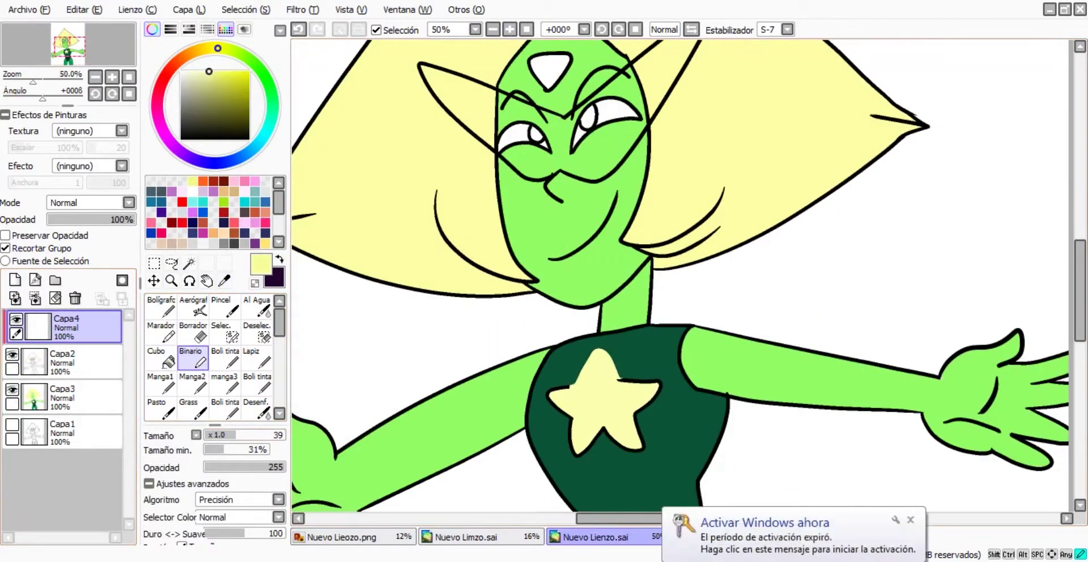
click(640, 430)
- Add a layer beneath the line art and fill the visor with pale yellow sampled from the Peridot model sheet
scroll(640, 431, up, 2)
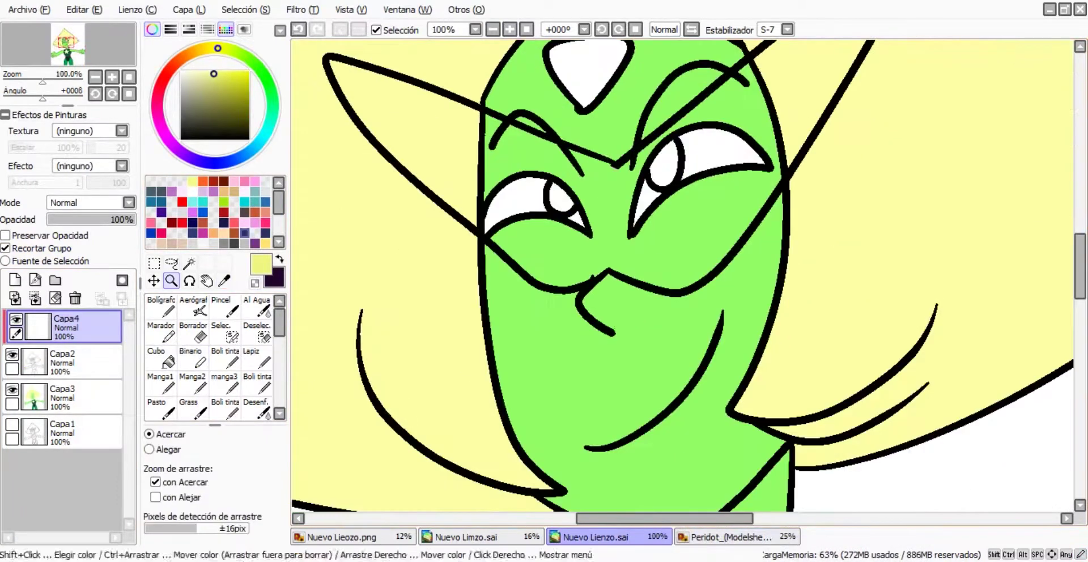
click(731, 536)
scroll(672, 278, up, 3)
click(453, 537)
click(589, 536)
click(161, 357)
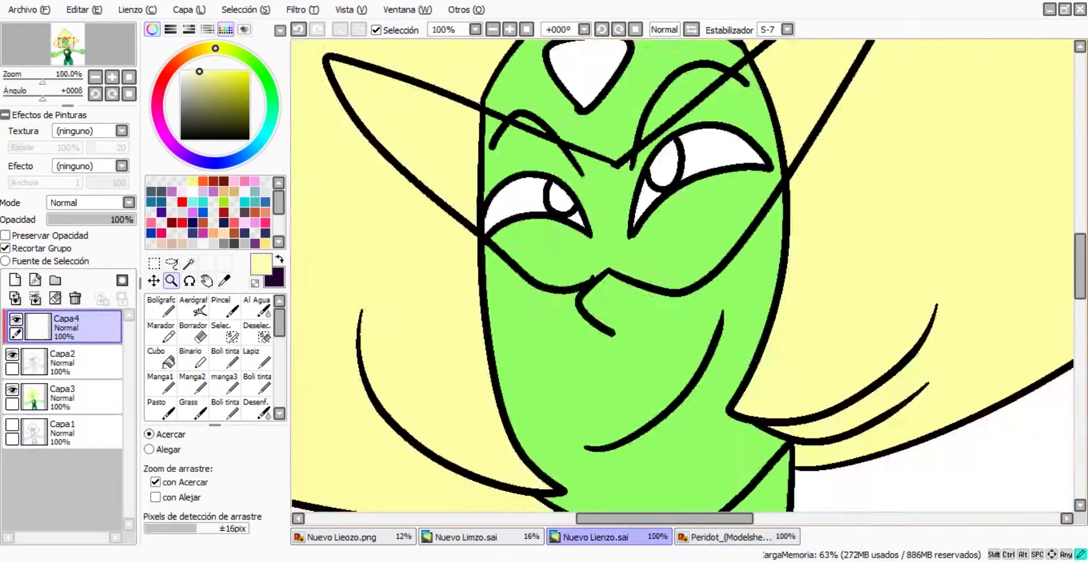
click(14, 298)
scroll(683, 274, down, 2)
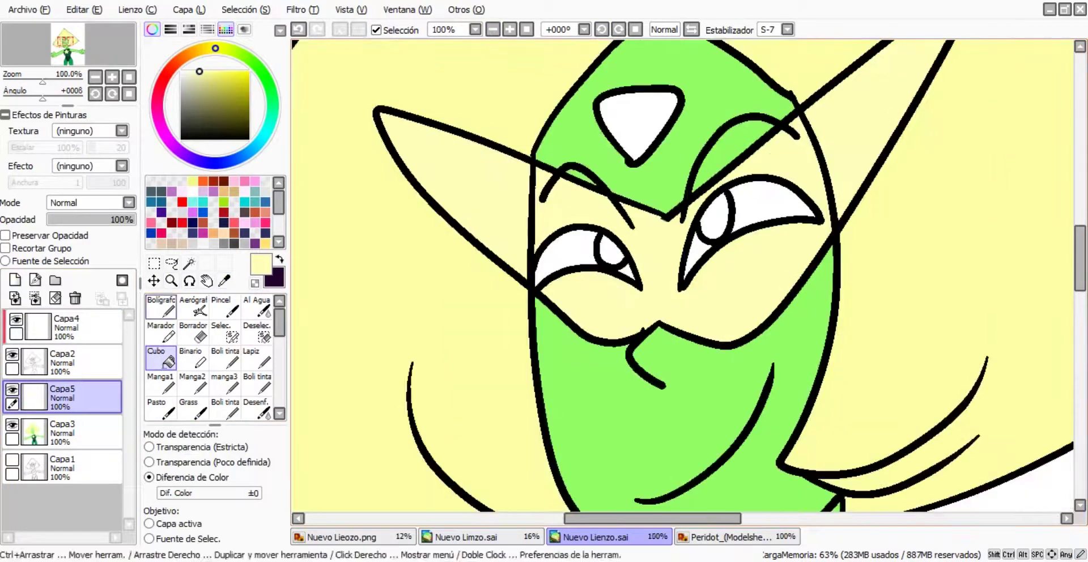
- Paint near-white reflection bands across the visor on a new clipped layer, using the colour sampled from the model sheet
click(732, 537)
click(572, 266)
click(589, 536)
click(193, 357)
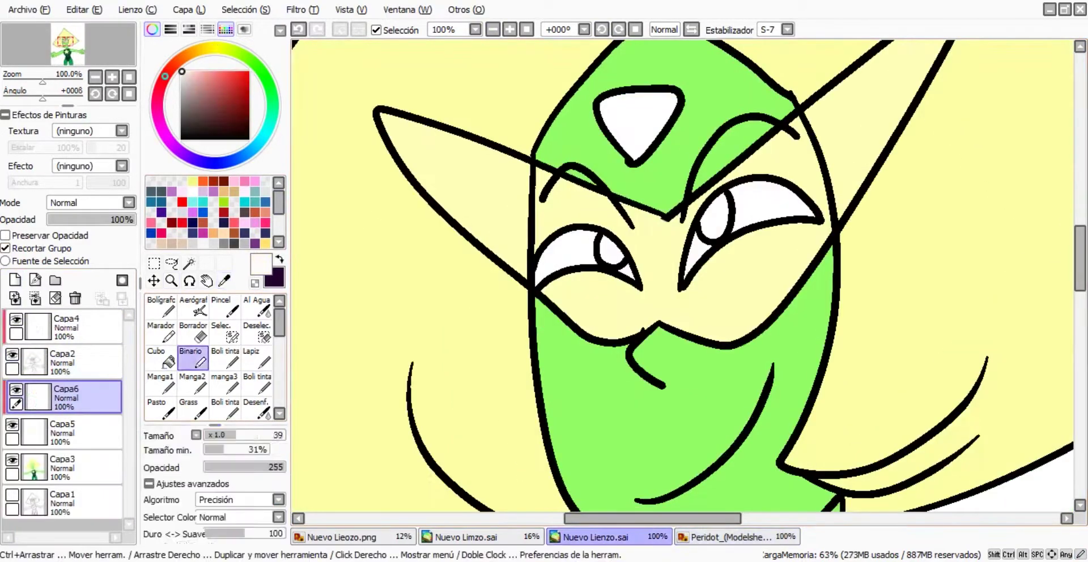
scroll(813, 88, down, 2)
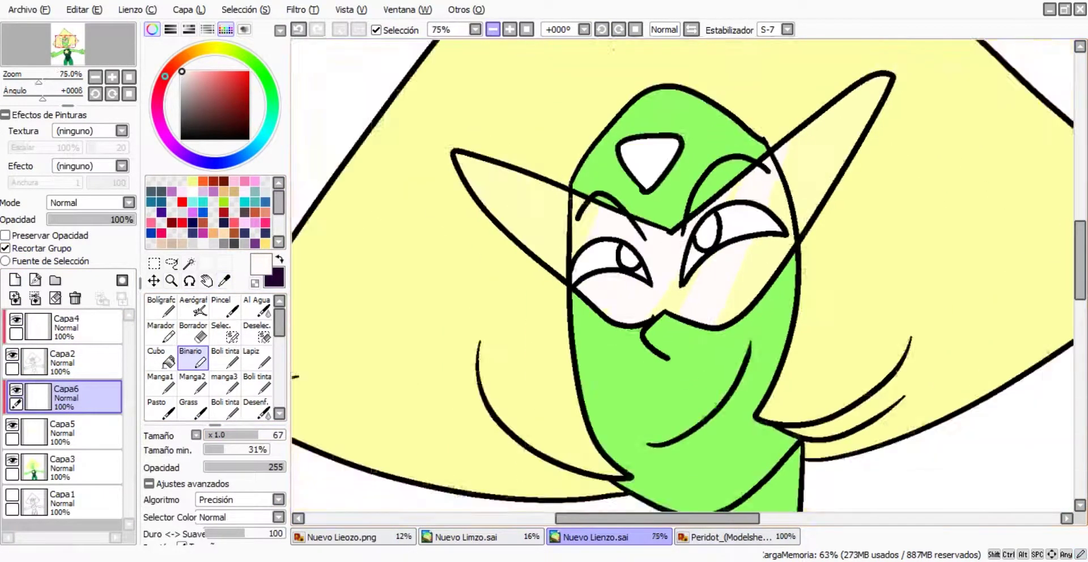
- Sample the olive-yellow visor line colour from the model sheet and recolour the left eye's outline on the clipped layer above the line art
scroll(813, 88, up, 3)
click(731, 537)
click(600, 249)
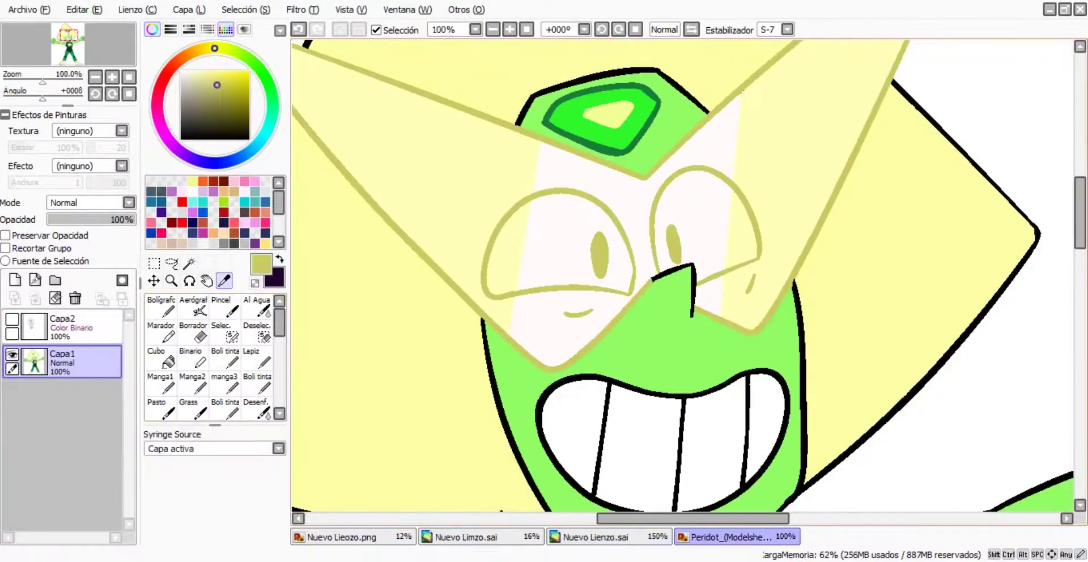
click(590, 537)
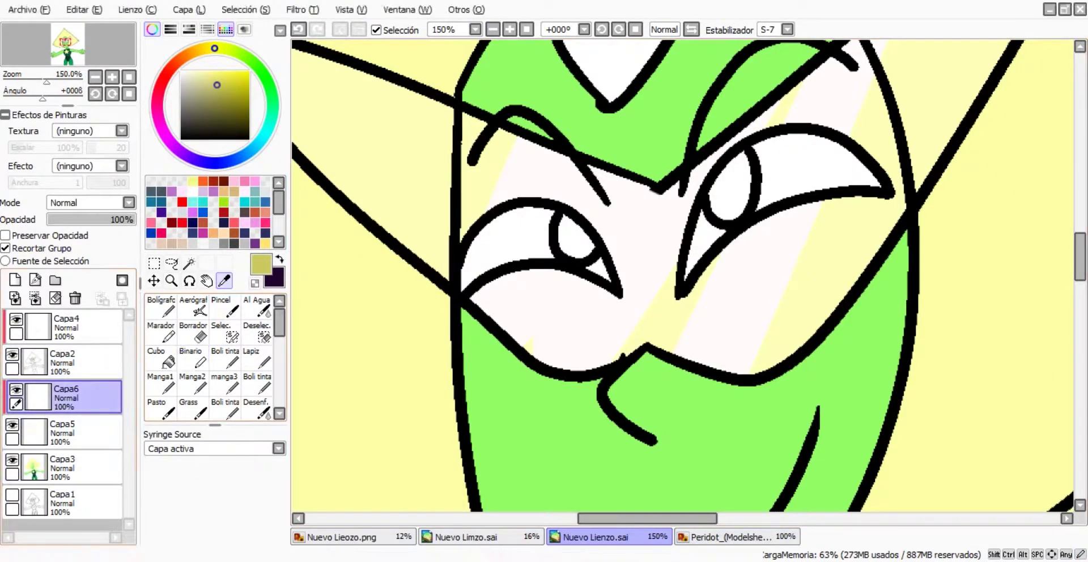
click(258, 386)
click(68, 325)
click(193, 357)
drag(457, 240, 454, 154)
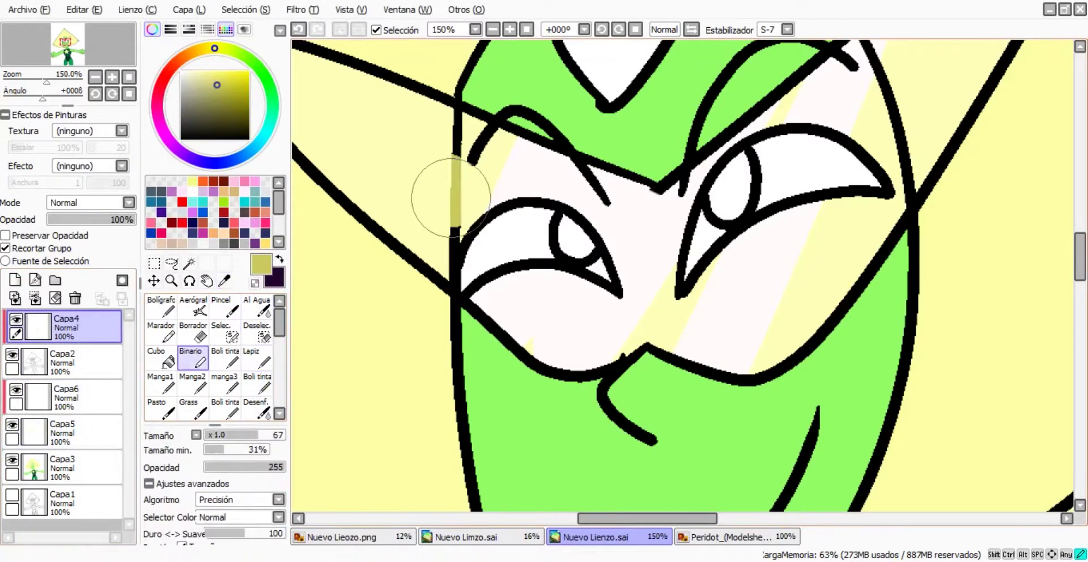
drag(495, 211, 533, 263)
mouse_move(453, 230)
mouse_down()
mouse_move(461, 145)
mouse_move(431, 105)
mouse_up()
- Recolour the right eye's outline and the brow and face lines inside the visor olive-yellow with the Binario brush at size 25
ctrl+click(632, 131)
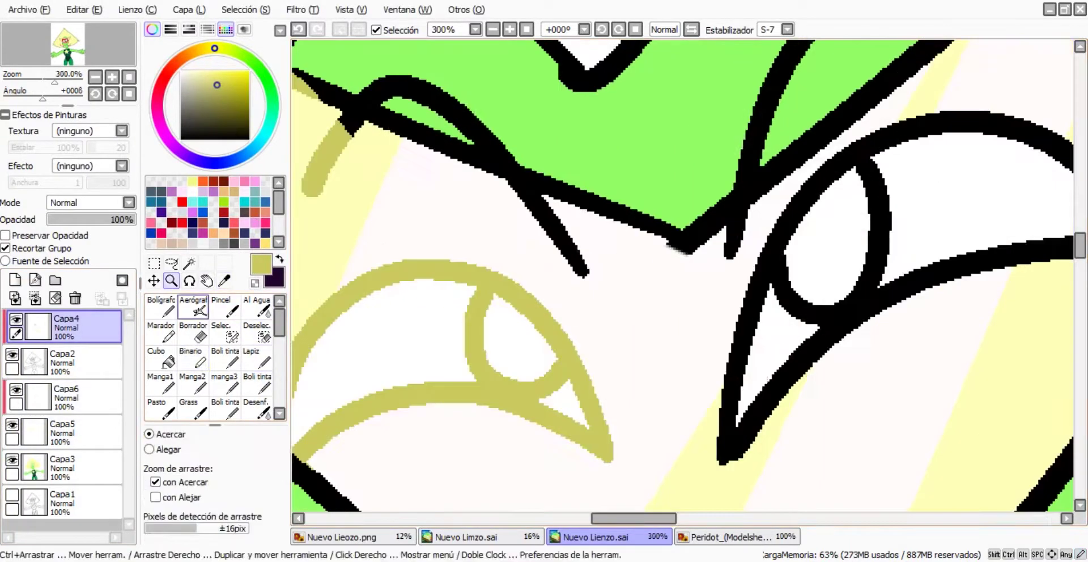
key(minus)
drag(731, 261, 766, 300)
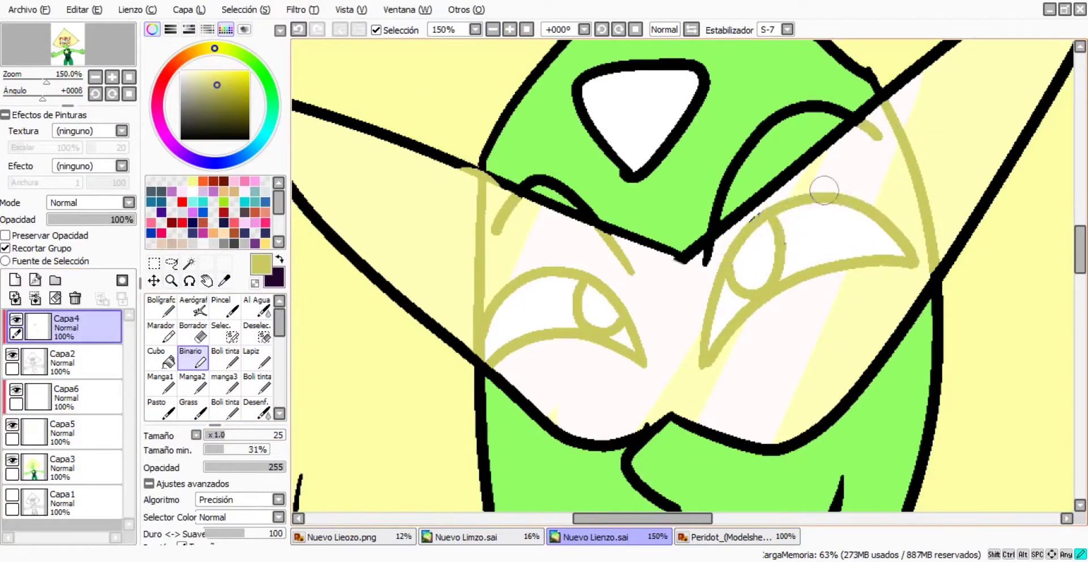
key(ctrl+Tab)
key(ctrl+Tab)
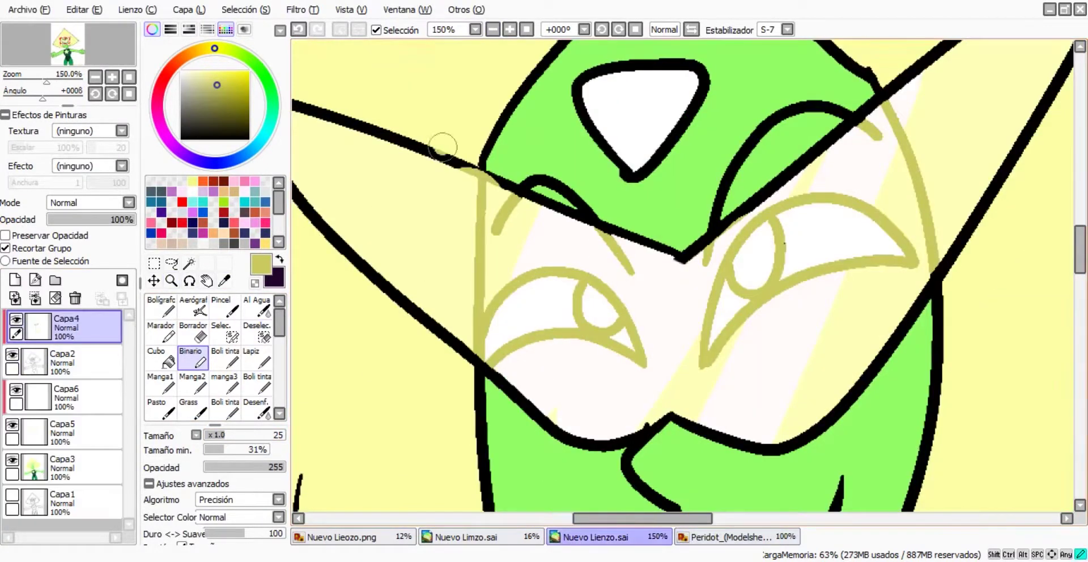
- Recolour the visor's pointed tips and lower edge olive-yellow, erasing the spill over the face outline
key(minus)
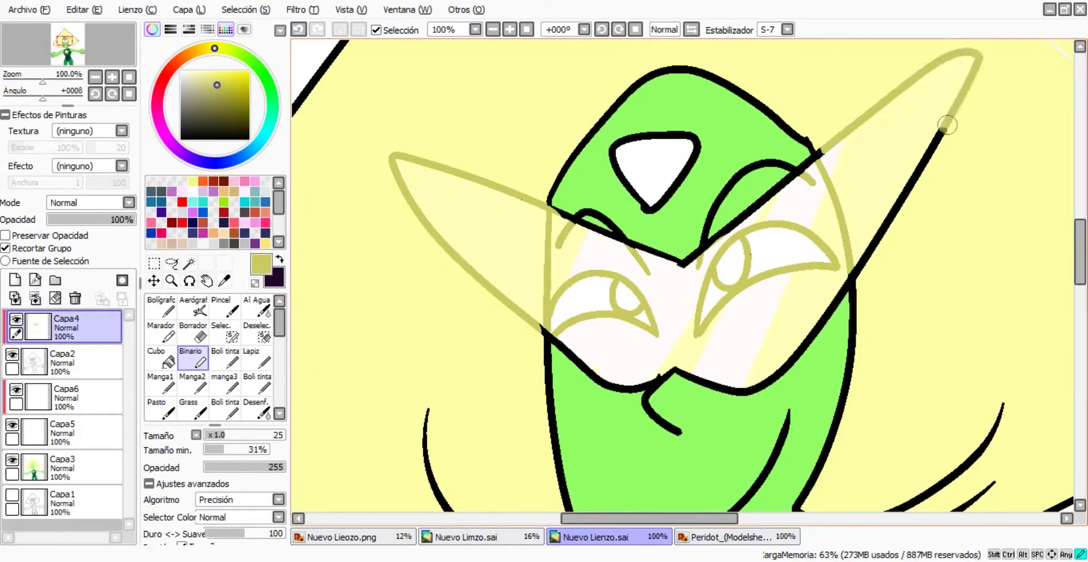
key(plus)
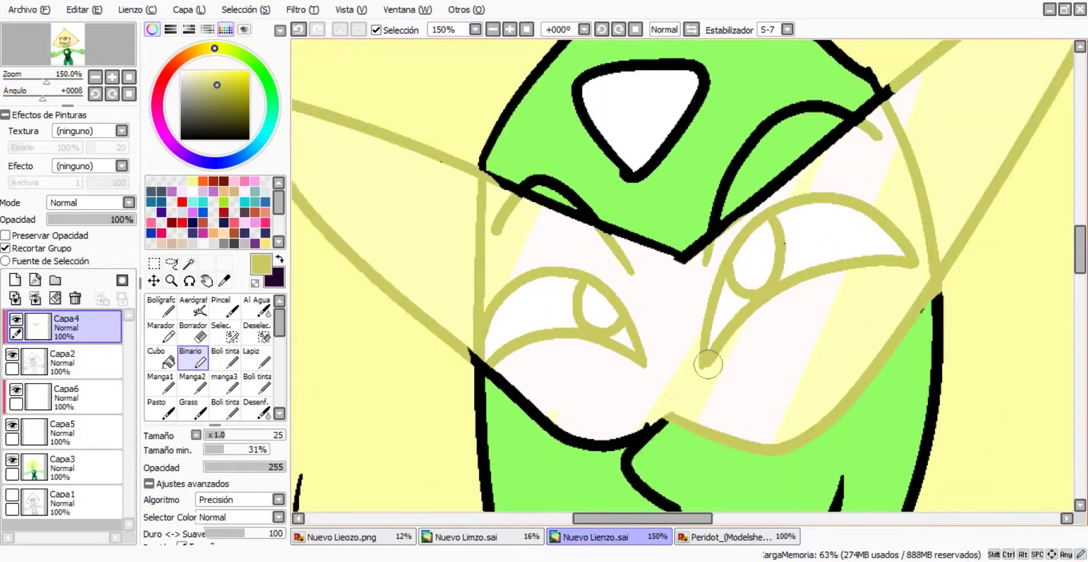
key(e)
key(plus)
key(plus)
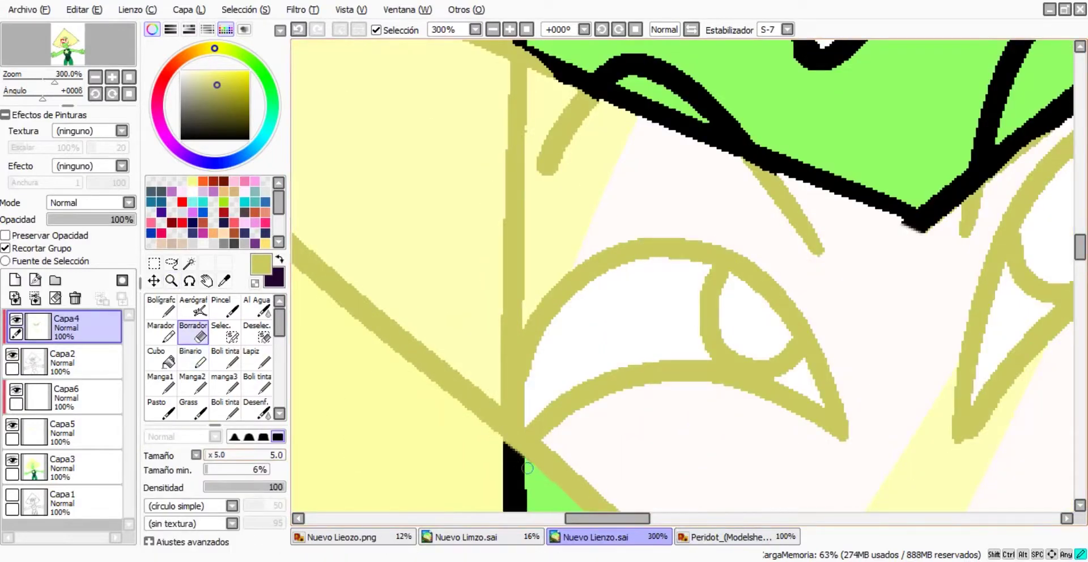
key(minus)
key(minus)
key(b)
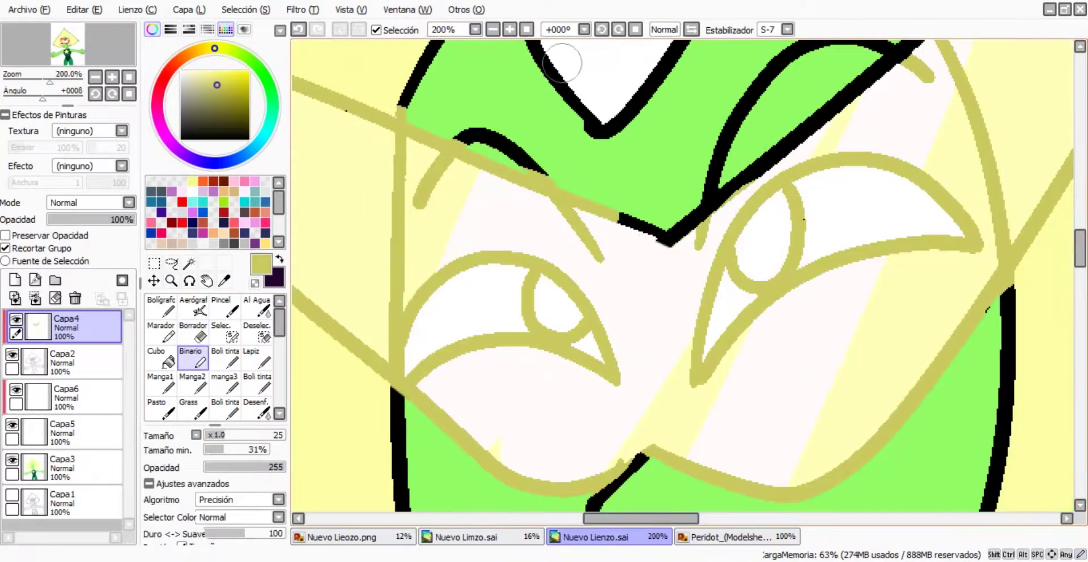
- Finish the visor's upper edge in olive-yellow and erase the spill from the eyebrow lines on the forehead
scroll(668, 105, up, 2)
key(plus)
key(plus)
key(e)
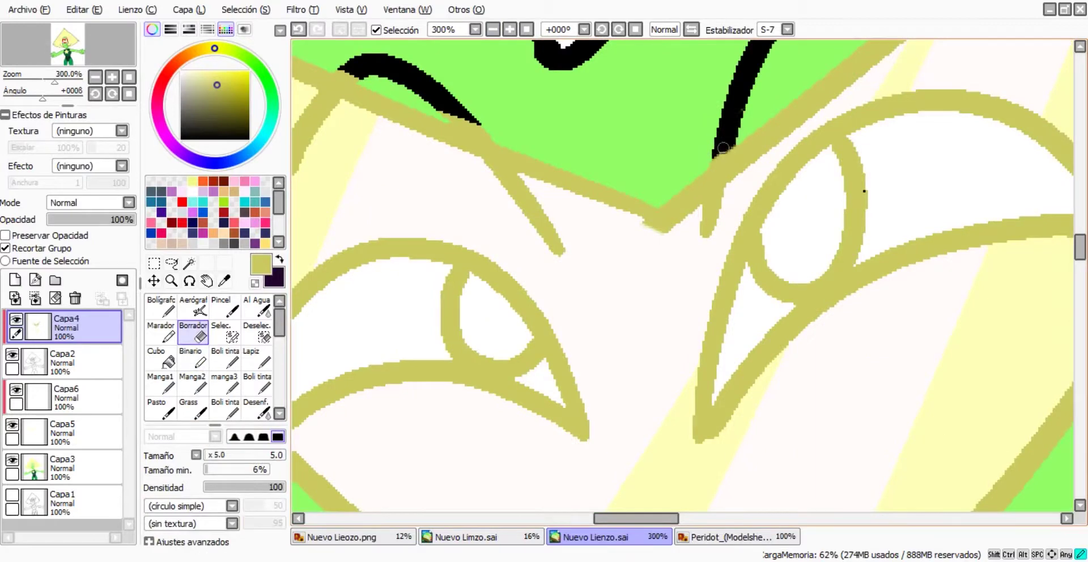
key(minus)
key(minus)
key(minus)
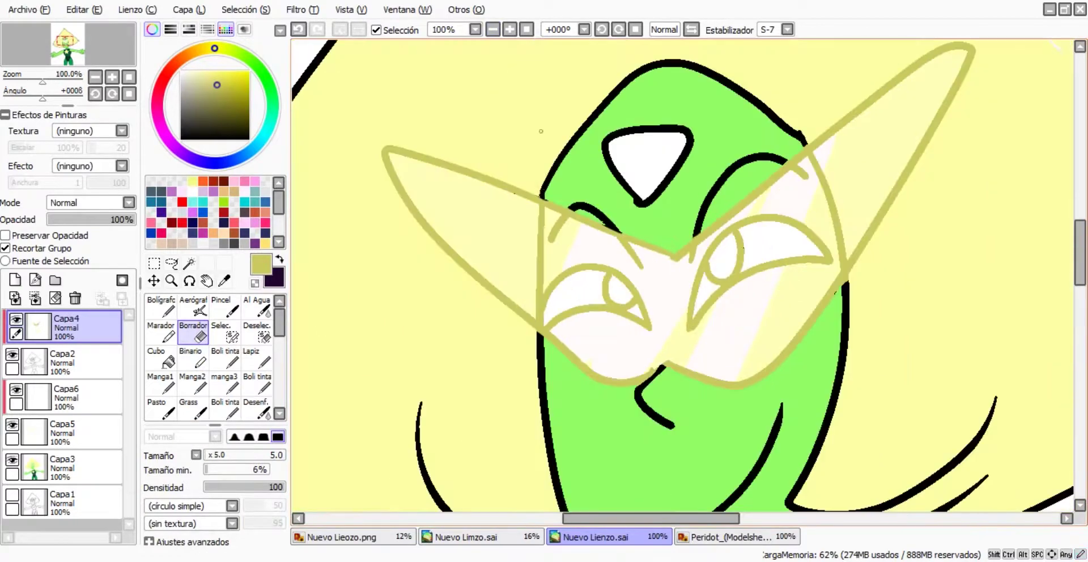
- Clean up the olive-yellow visor edge where it meets the nose line
click(663, 356)
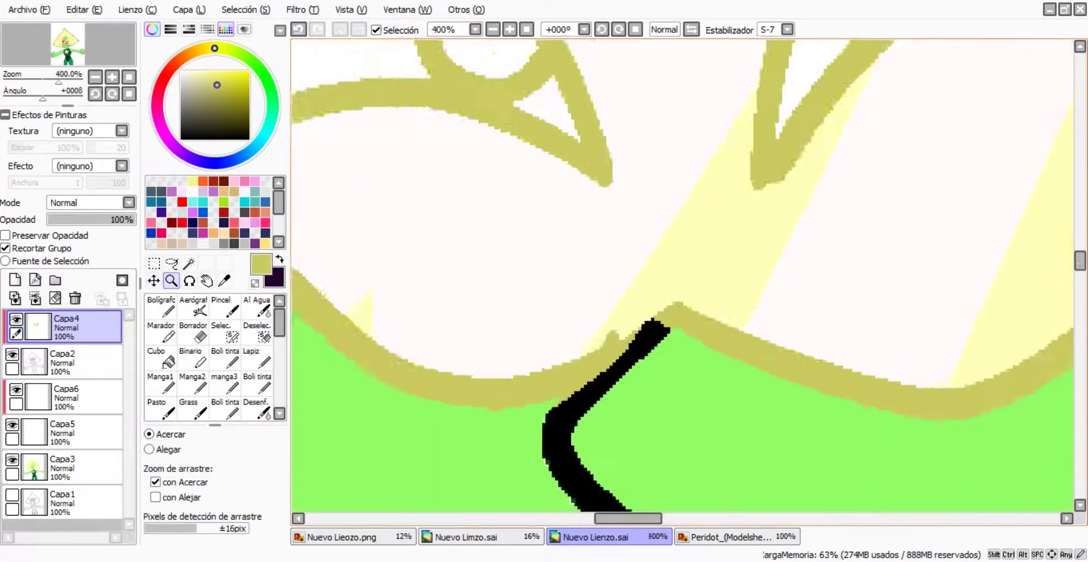
click(641, 337)
key(e)
key(b)
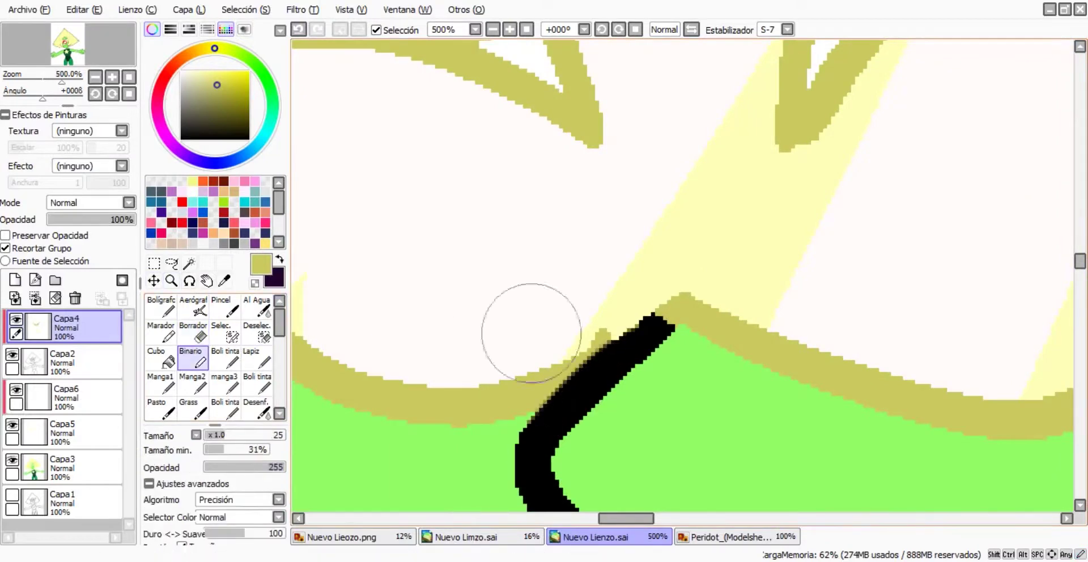
key(minus)
key(minus)
key(minus)
key(minus)
click(172, 280)
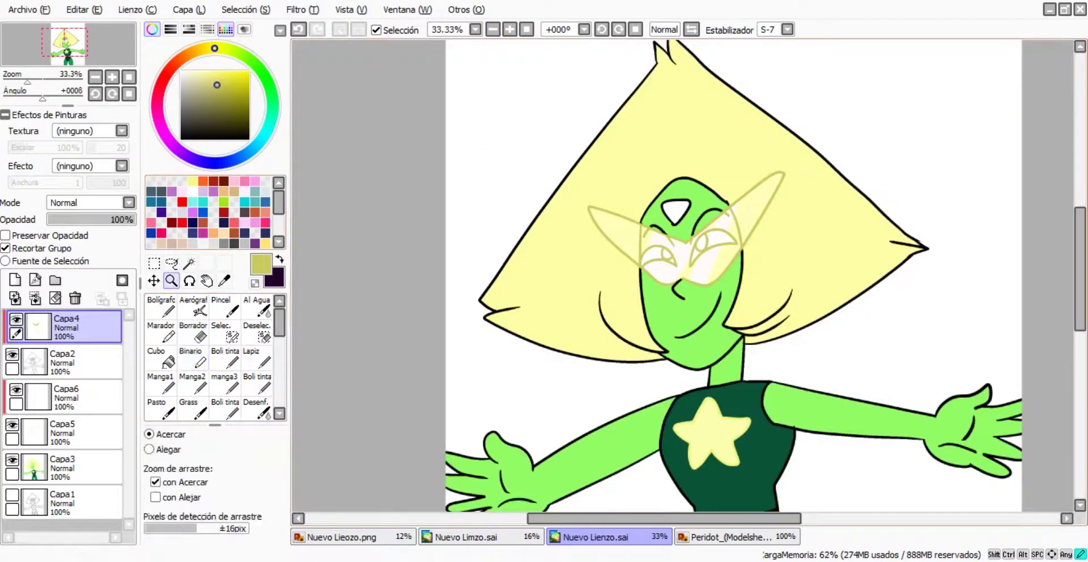
- Fill the forehead gem with bright green sampled from the model sheet on the layer beneath the line art
click(737, 536)
click(225, 280)
click(589, 536)
key(minus)
key(minus)
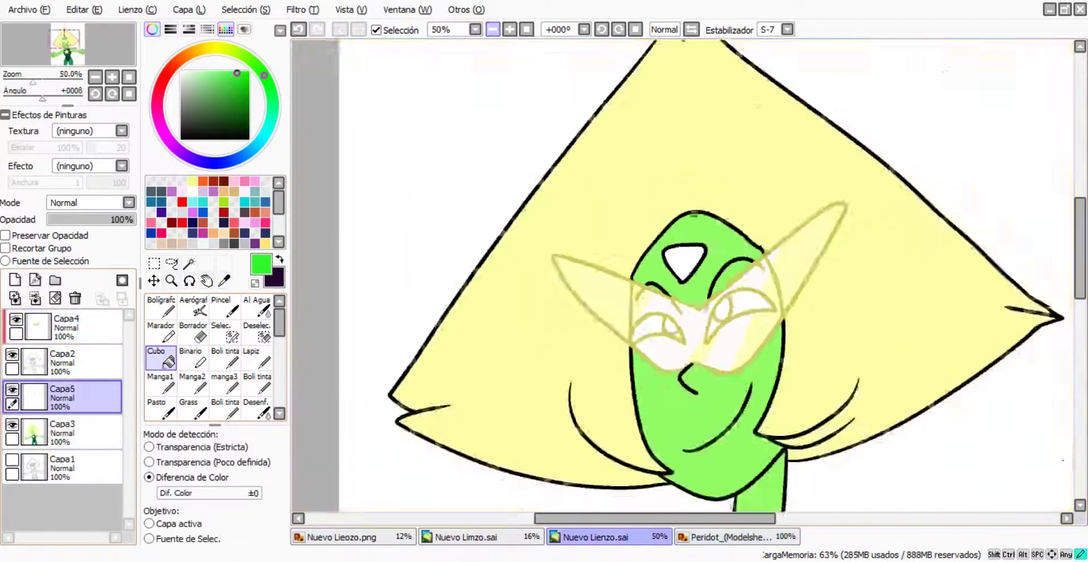
key(minus)
key(plus)
key(plus)
key(plus)
click(686, 250)
- Paint a soft pale-yellow highlight inside the forehead gem on a new layer in Luminosidad mode
click(15, 280)
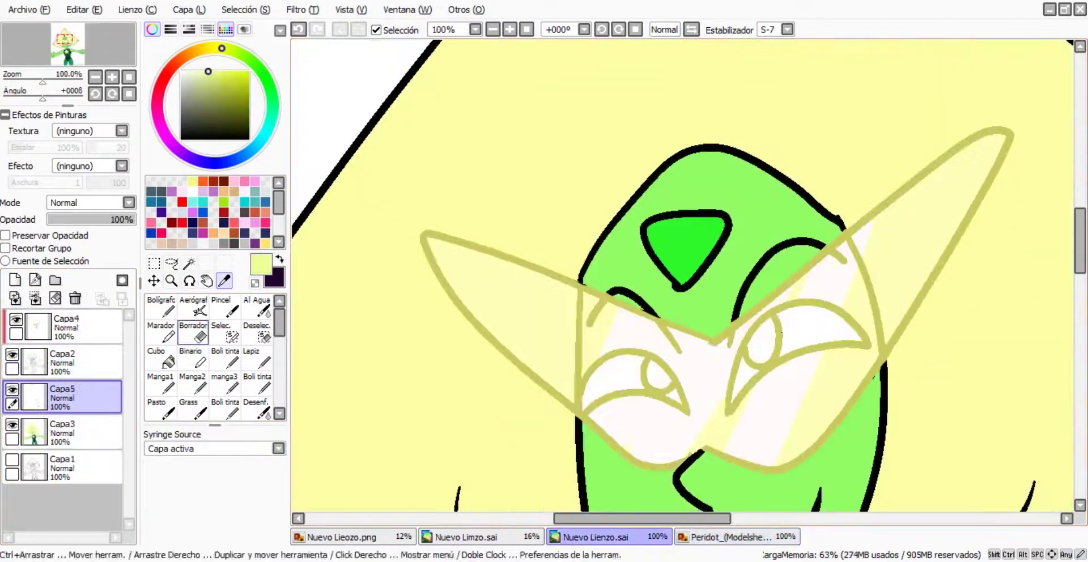
click(90, 202)
key(plus)
key(plus)
click(224, 280)
key(b)
mouse_move(641, 142)
mouse_down()
mouse_move(644, 204)
mouse_move(652, 153)
mouse_move(664, 215)
mouse_move(637, 218)
mouse_move(708, 170)
mouse_up()
key(b)
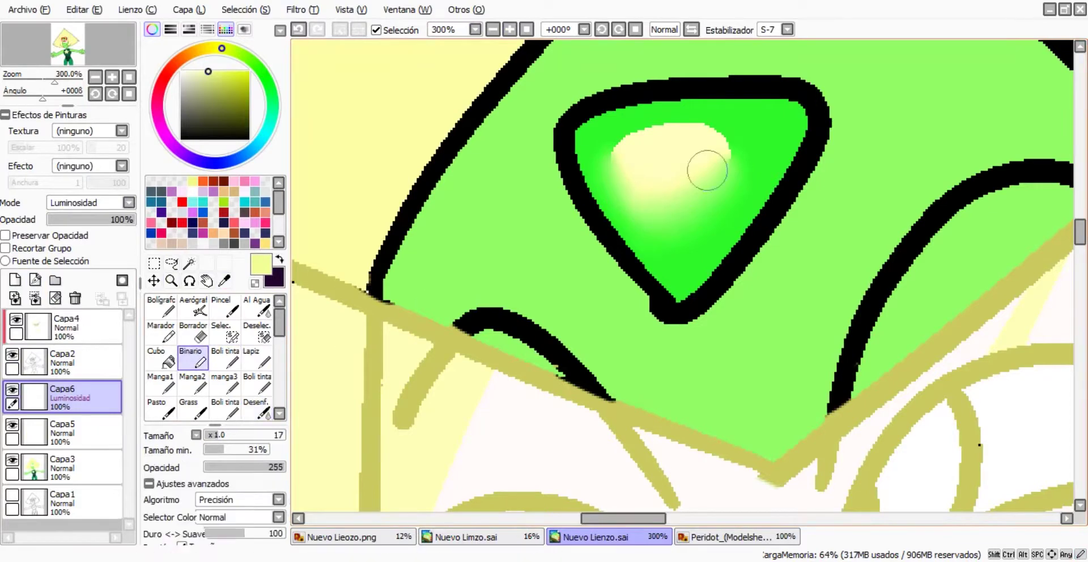
scroll(667, 142, down, 4)
key(alt)
scroll(680, 283, up, 1)
scroll(680, 284, down, 1)
key(ctrl+z)
key(ctrl+z)
- Airbrush darker green shading across both cheeks on a new Normal-mode layer, setting the stabiliser to S-4
click(719, 368)
scroll(683, 274, down, 1)
scroll(683, 275, up, 4)
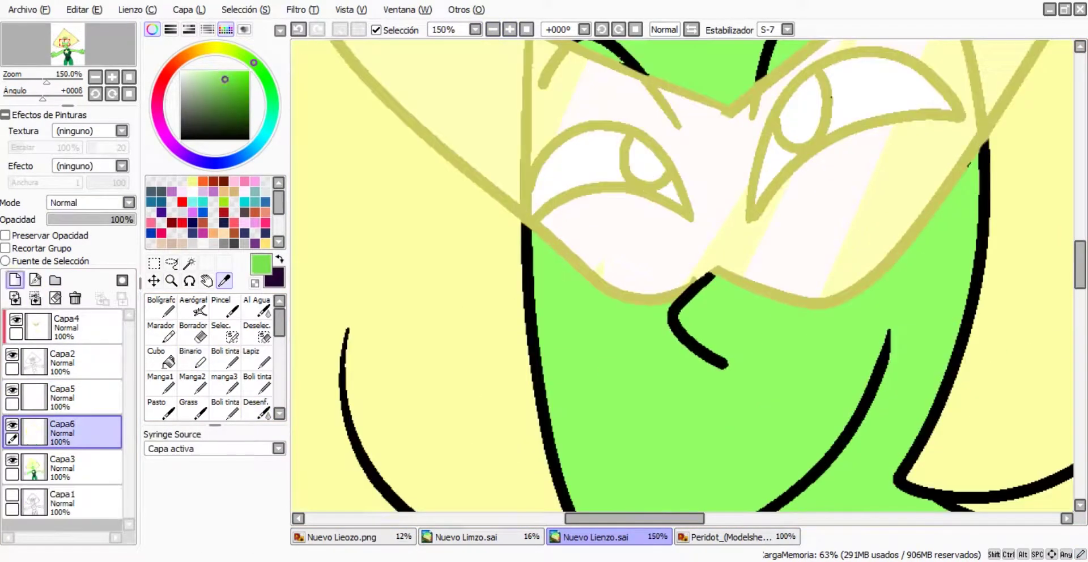
click(91, 202)
click(62, 217)
drag(607, 341, 617, 363)
drag(894, 297, 828, 334)
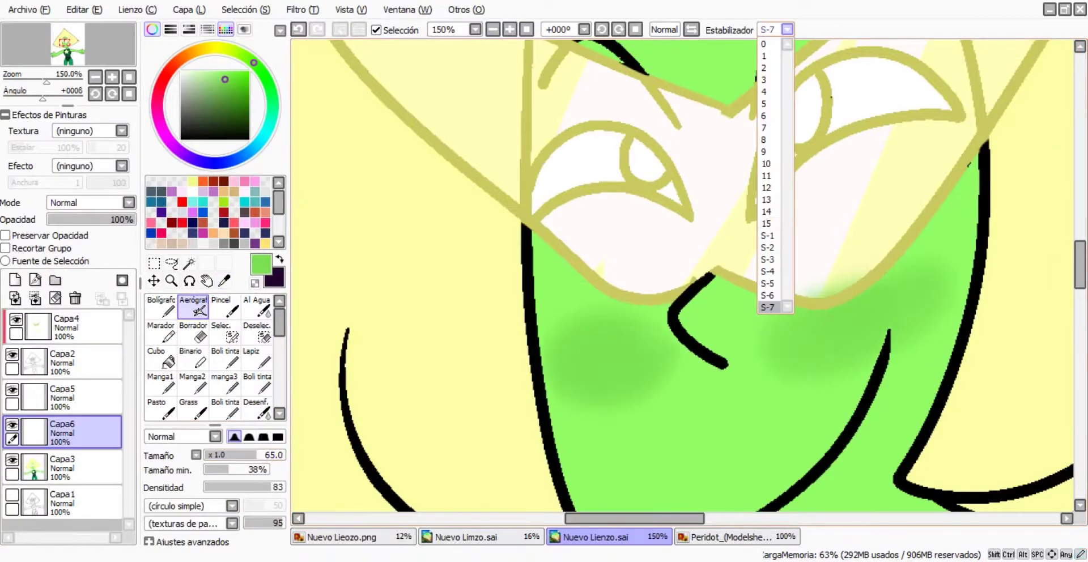
drag(652, 373, 583, 456)
scroll(583, 457, down, 3)
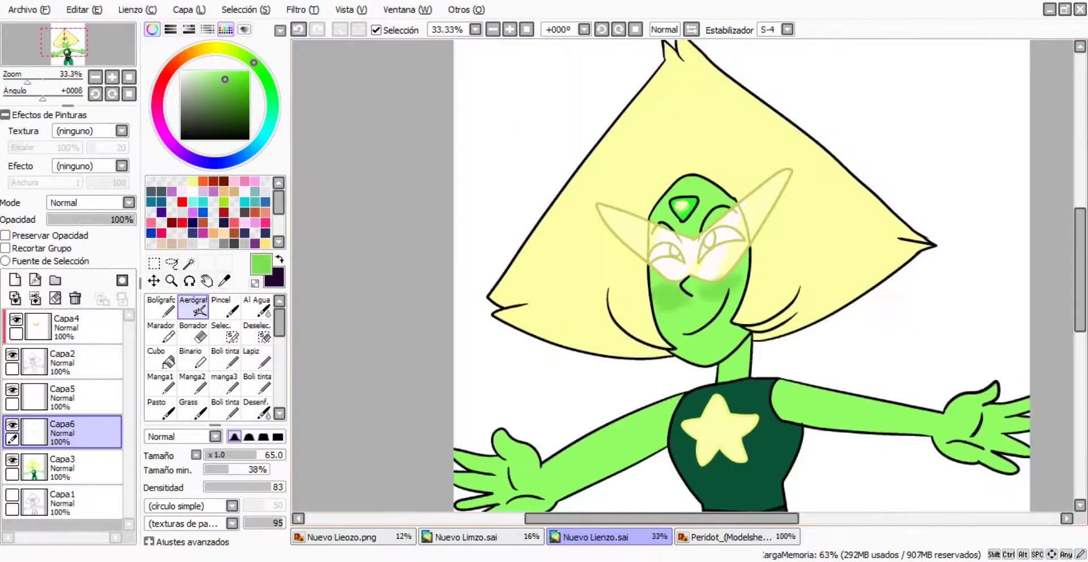
- Airbrush pink blush strokes on both cheeks on another new layer above the green shading
scroll(583, 457, up, 3)
click(167, 136)
click(15, 280)
drag(567, 388, 583, 347)
drag(603, 393, 646, 352)
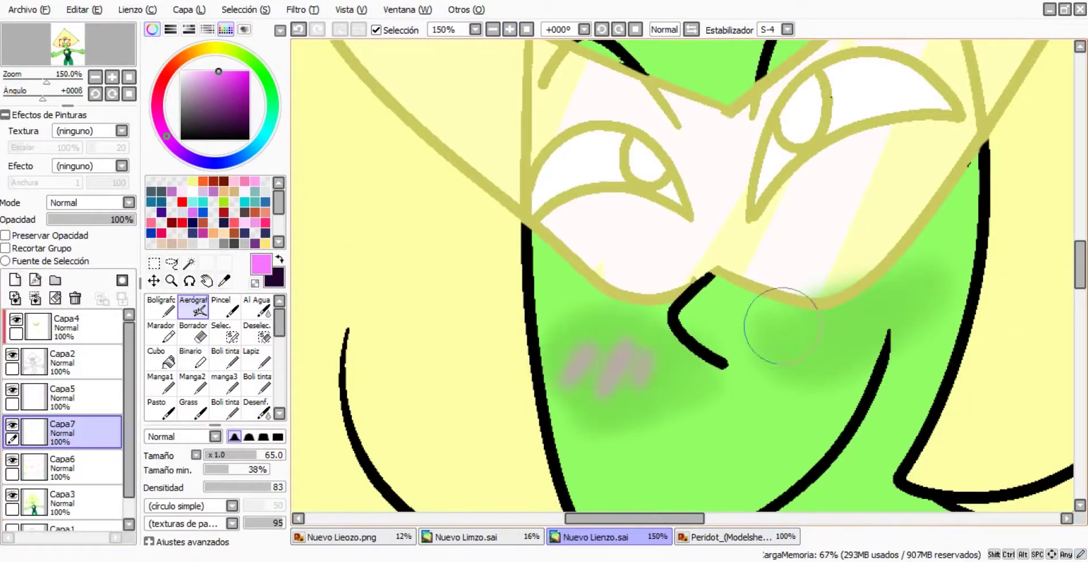
drag(776, 362, 833, 311)
drag(876, 323, 898, 281)
- Soften the pink blush with Lumi & Shade mode and the blur brush, and merge its layer into the cheek shading layer
click(129, 202)
click(73, 291)
click(257, 408)
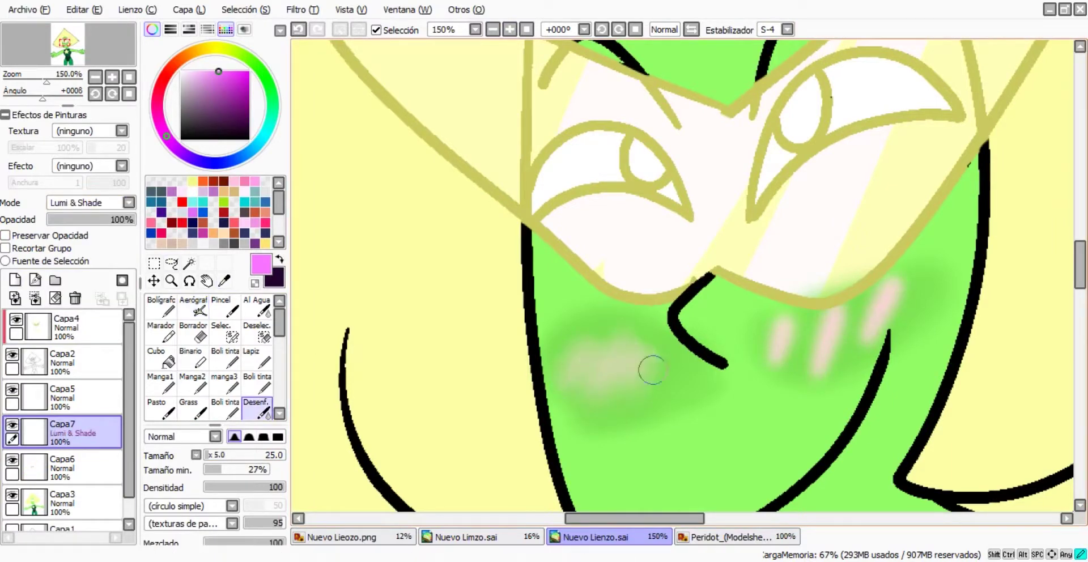
scroll(836, 343, down, 4)
key(ctrl+e)
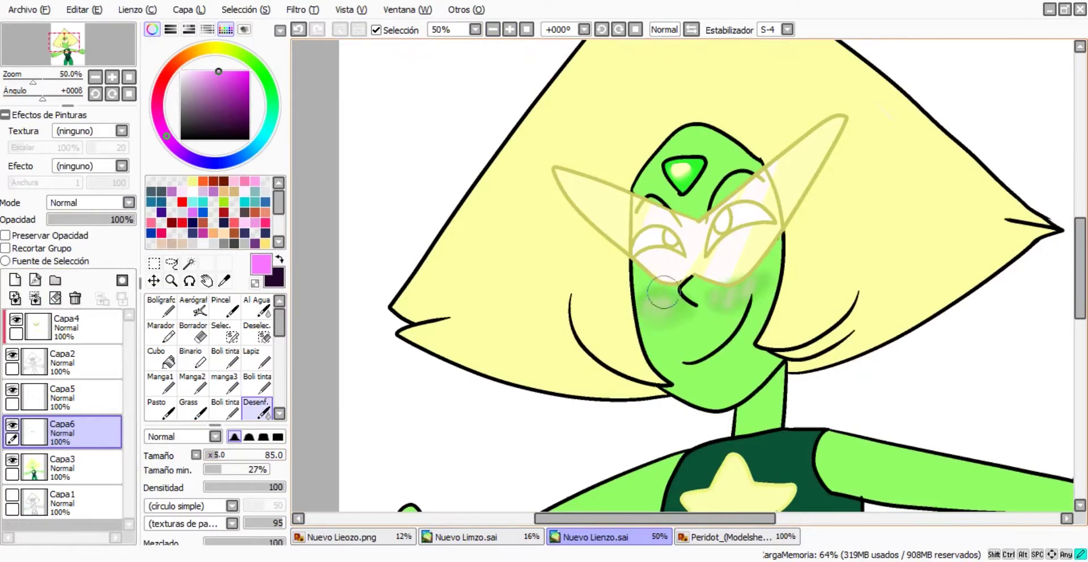
- Airbrush a dark green shadow on the neck beneath the chin and blur it into the base colour
scroll(669, 292, up, 4)
alt+click(649, 346)
key(v)
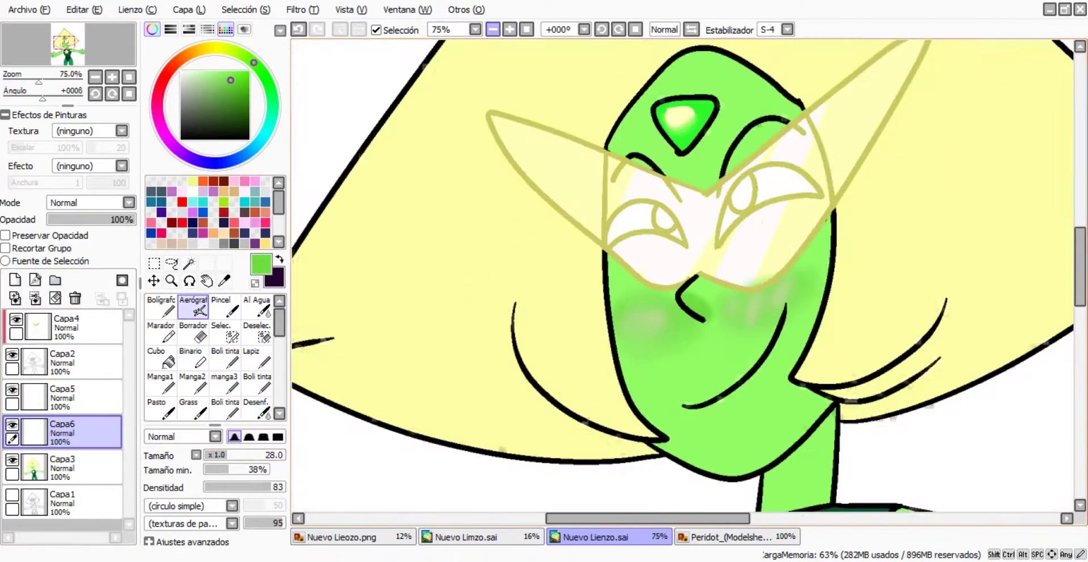
scroll(649, 345, down, 3)
scroll(989, 152, up, 2)
mouse_move(989, 152)
mouse_down()
mouse_move(854, 282)
mouse_move(963, 184)
mouse_move(913, 244)
mouse_move(987, 159)
mouse_move(850, 274)
mouse_up()
alt+click(903, 250)
click(257, 408)
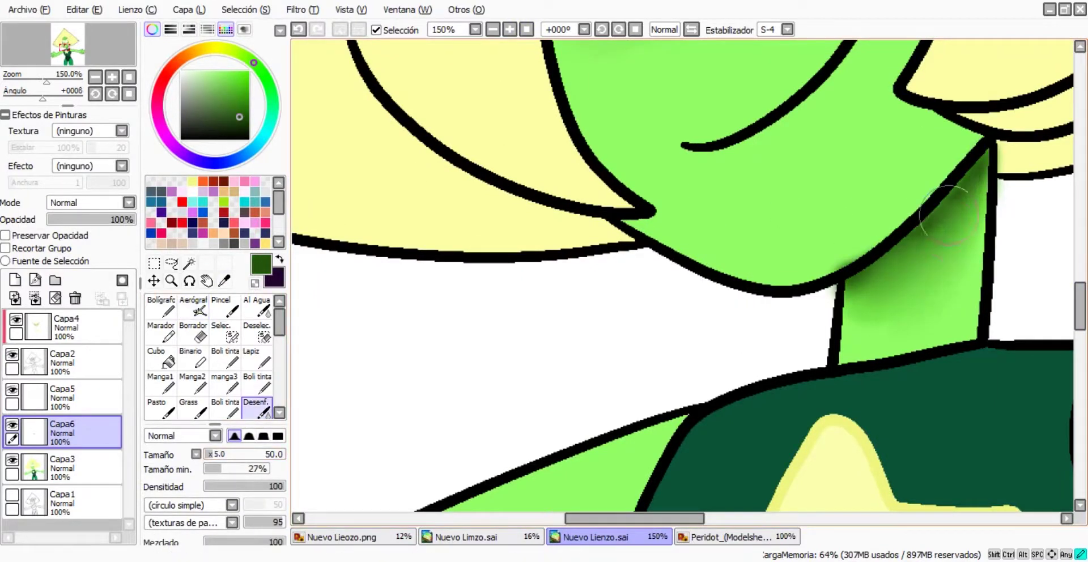
key(v)
drag(1011, 169, 850, 277)
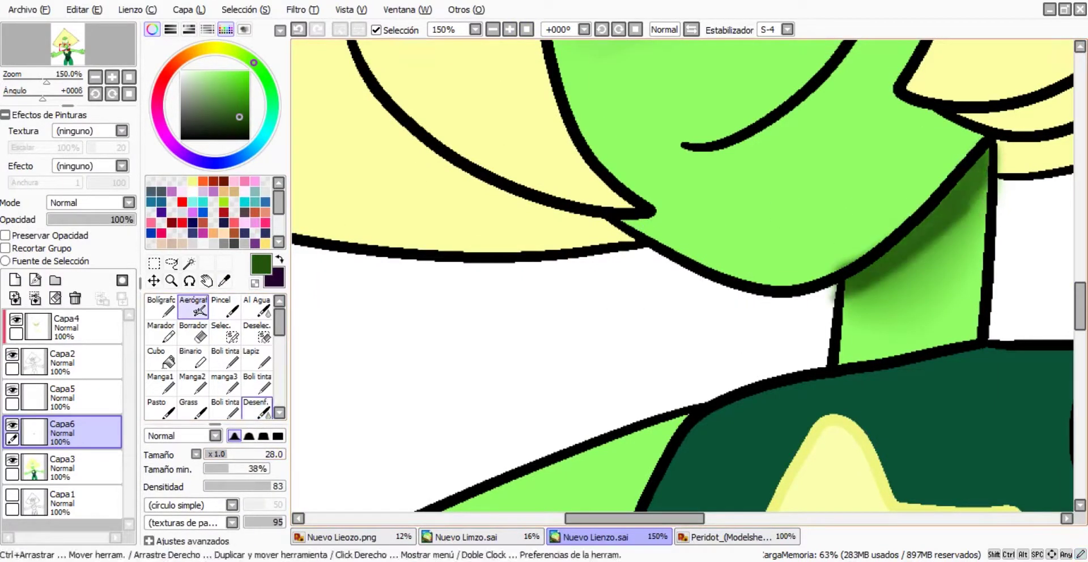
key(e)
key(ctrl+0)
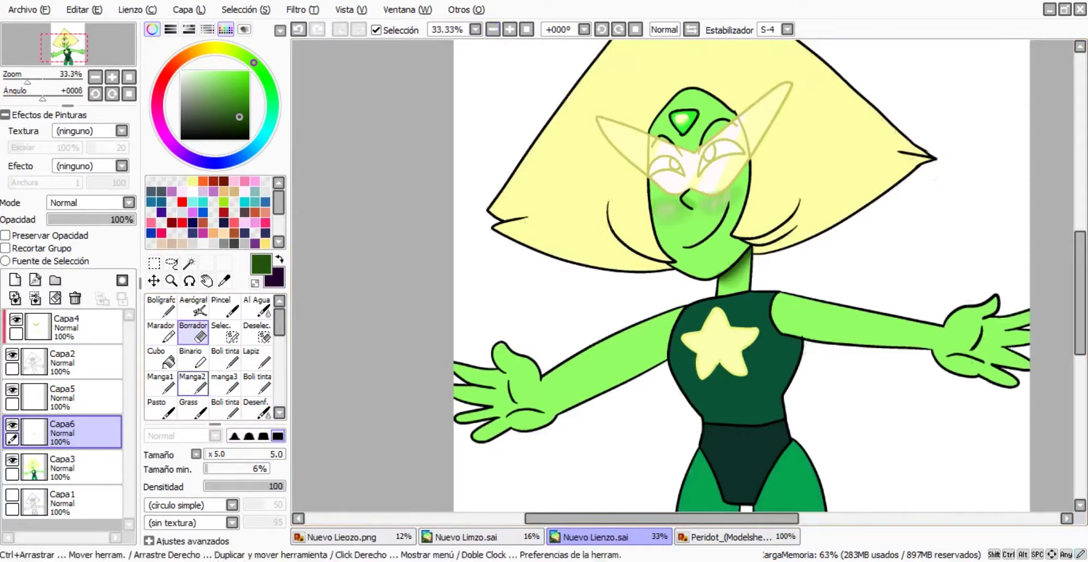
- Airbrush dark green shading along the palm creases of the left hand and blend it with the blur brush
ctrl+click(396, 363)
key(v)
drag(474, 388, 560, 356)
key(b)
mouse_move(687, 318)
mouse_down()
mouse_move(576, 311)
mouse_move(740, 359)
mouse_move(510, 329)
mouse_up()
scroll(683, 278, down, 2)
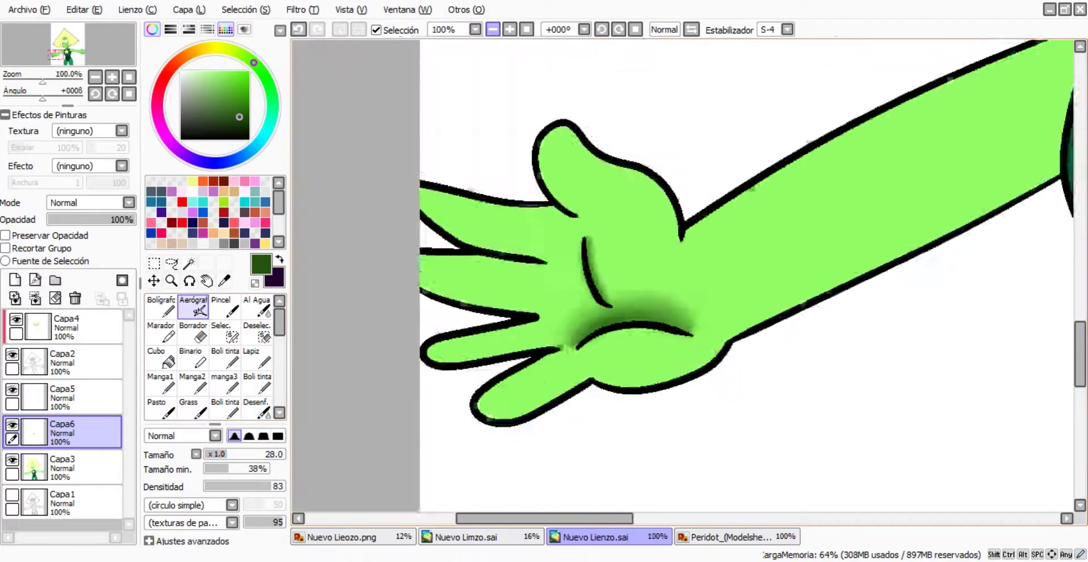
- Shade the left upper arm dark green where it meets the torso and blur the shadow's edge
scroll(683, 278, right, 3)
ctrl+click(668, 233)
key(v)
mouse_move(754, 49)
mouse_down()
mouse_move(706, 198)
mouse_move(689, 317)
mouse_move(680, 287)
mouse_move(617, 343)
mouse_move(627, 267)
mouse_move(681, 215)
mouse_move(708, 153)
mouse_up()
key(b)
scroll(707, 153, down, 1)
scroll(729, 173, down, 3)
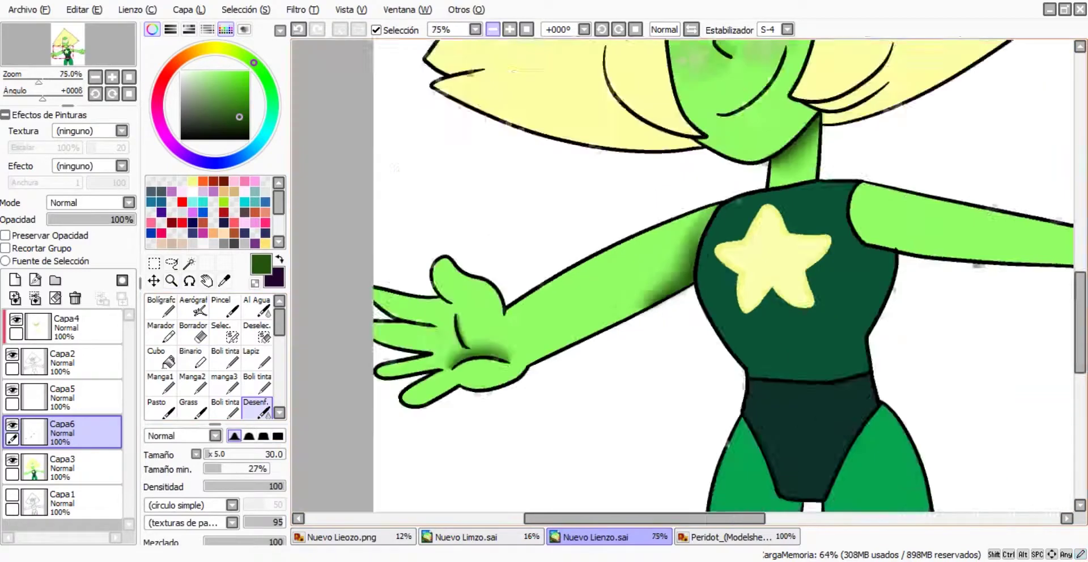
- Airbrush dark green shading along both palm creases of the right hand and blur it
drag(731, 215, 793, 267)
key(v)
mouse_move(484, 346)
mouse_down()
mouse_move(663, 377)
mouse_move(493, 340)
mouse_up()
key(b)
drag(651, 369, 615, 337)
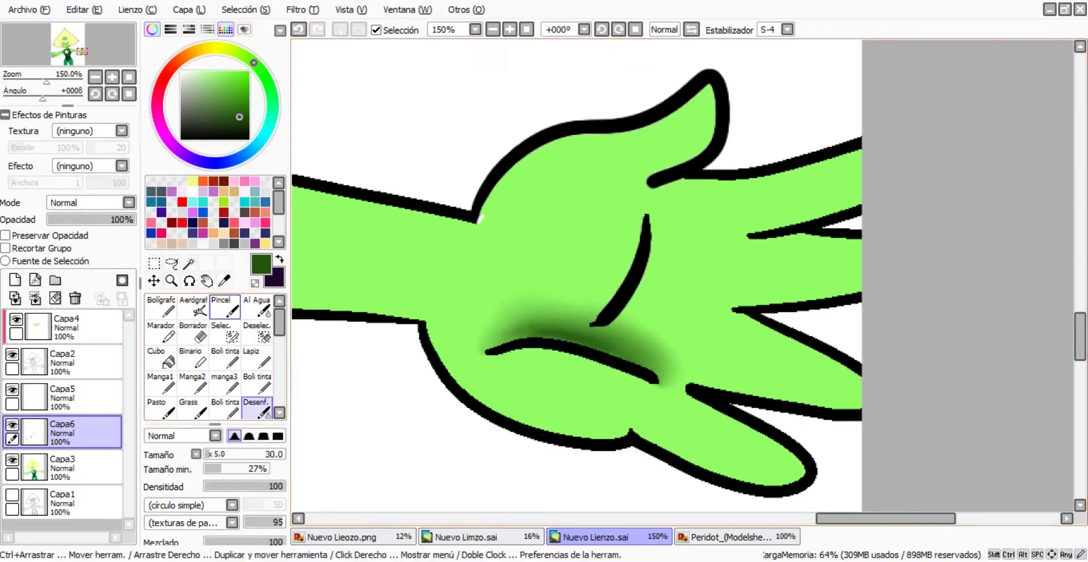
key(v)
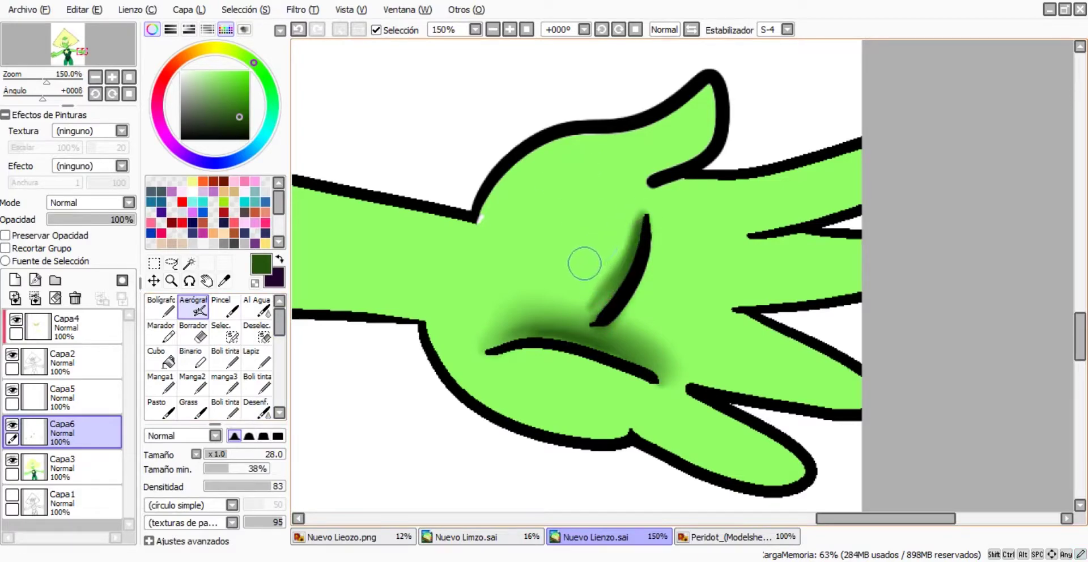
- Shade the right upper arm next to the torso with a larger dark green airbrush and blur the shadow into the arm
scroll(566, 180, left, 10)
mouse_move(502, 65)
mouse_down()
mouse_move(567, 182)
mouse_move(776, 309)
mouse_up()
mouse_move(501, 85)
mouse_down()
mouse_move(499, 133)
mouse_move(522, 227)
mouse_move(504, 198)
mouse_move(612, 250)
mouse_up()
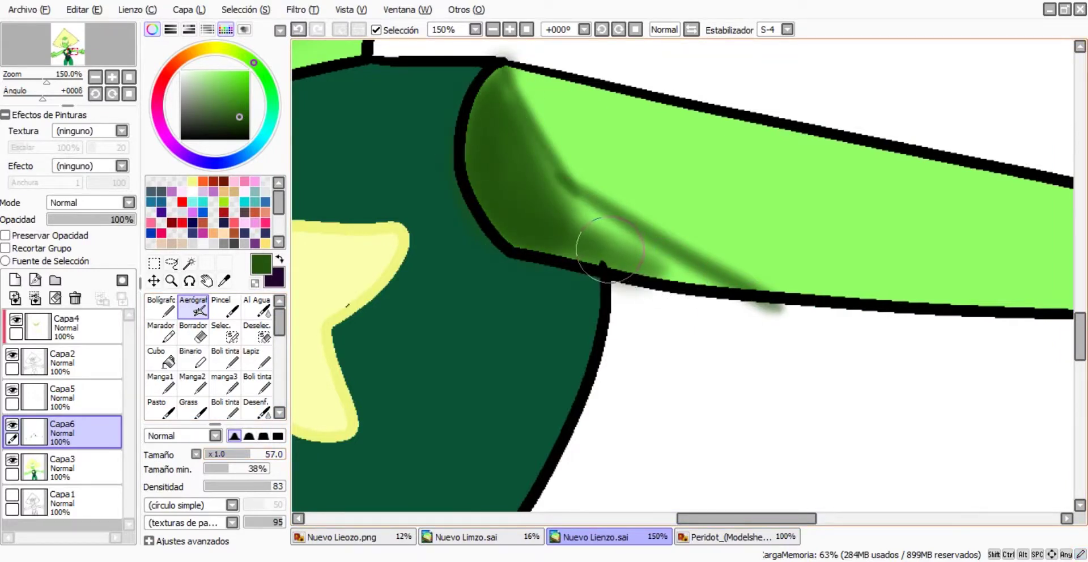
mouse_move(579, 233)
mouse_down()
mouse_move(655, 280)
mouse_move(510, 141)
mouse_move(505, 182)
mouse_up()
key(d)
mouse_move(773, 223)
mouse_down()
mouse_move(530, 109)
mouse_move(517, 113)
mouse_move(712, 219)
mouse_up()
scroll(712, 219, down, 4)
scroll(601, 230, up, 2)
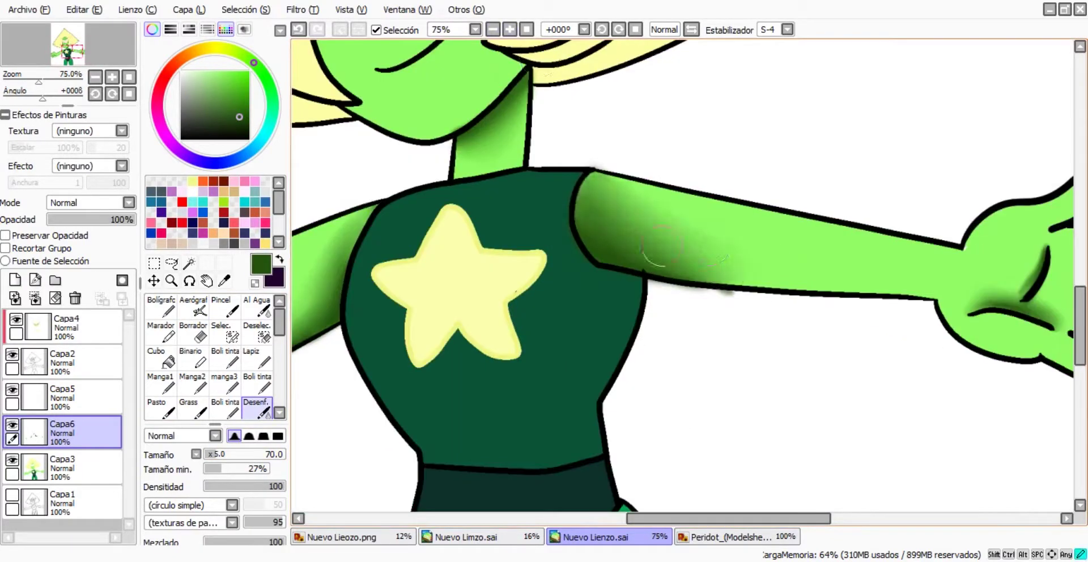
scroll(660, 245, down, 3)
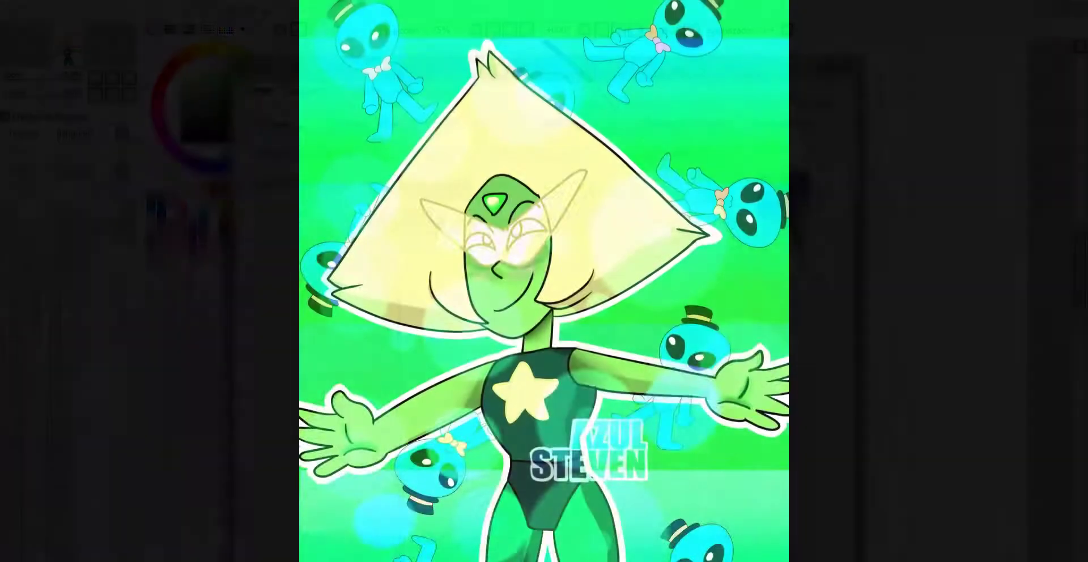